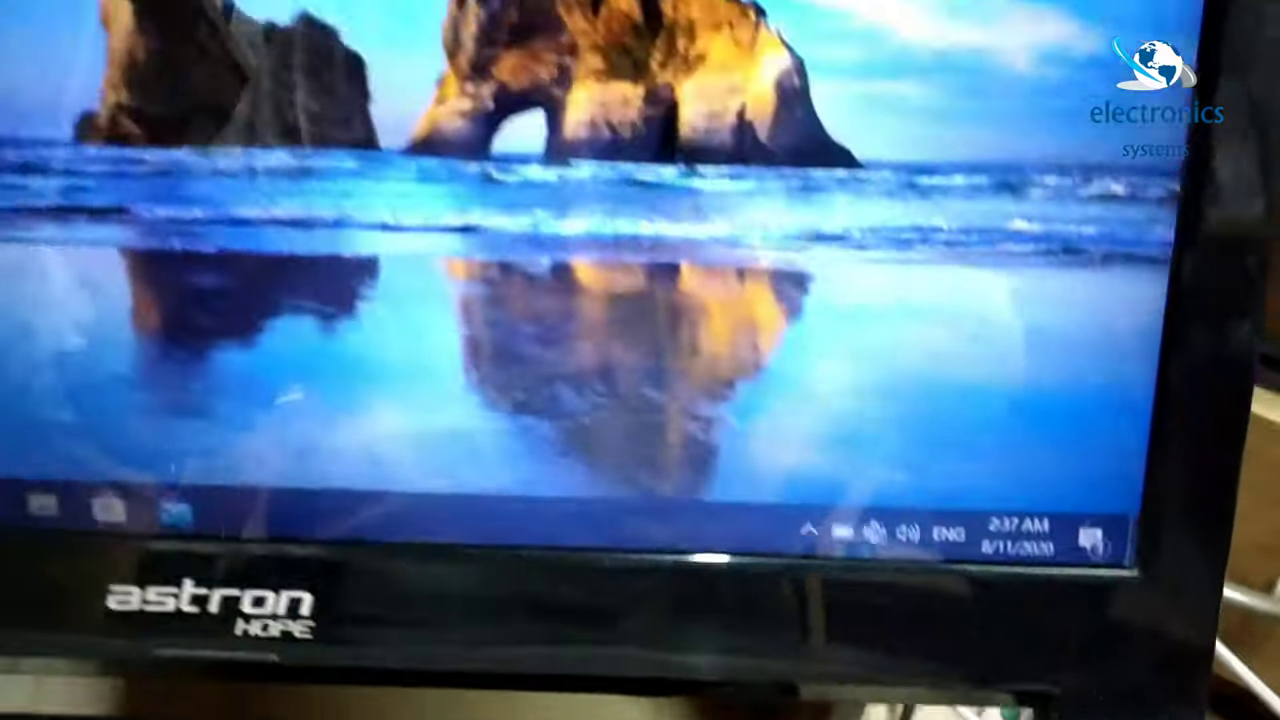
pyautogui.press('XF86RFKill')
pyautogui.press('XF86RFKill')
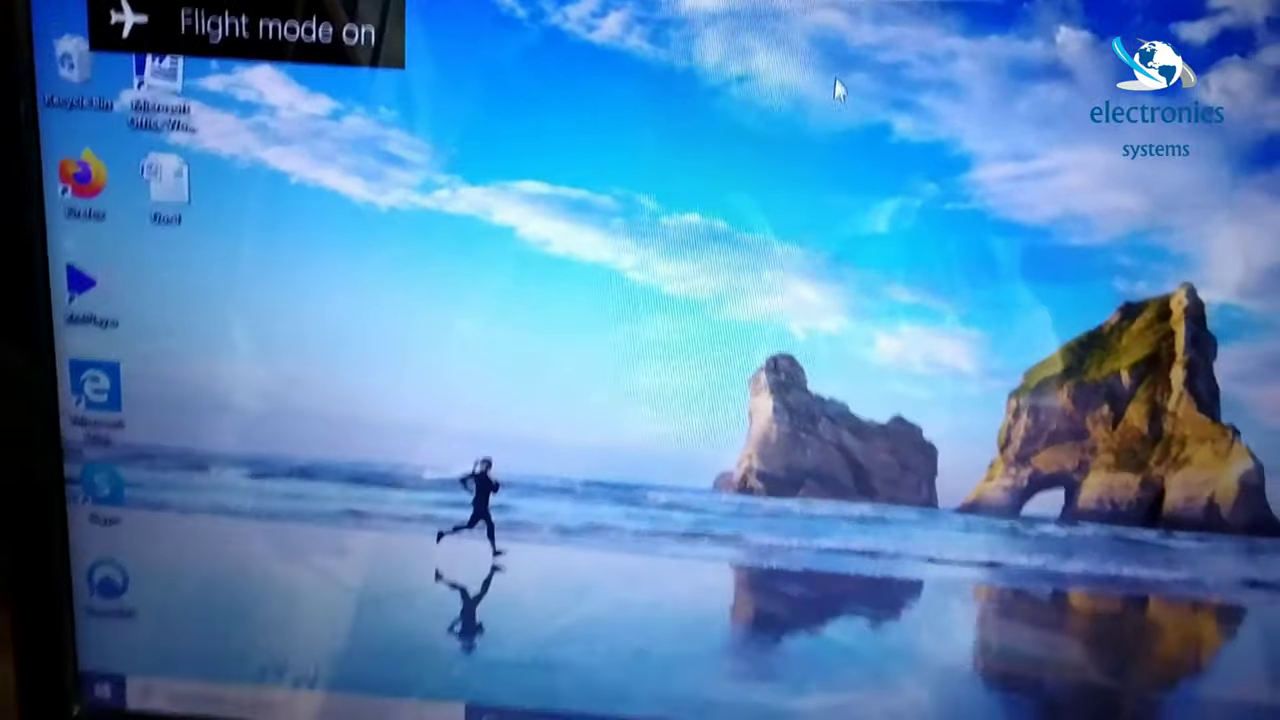
pyautogui.press('XF86RFKill')
pyautogui.press('XF86RFKill')
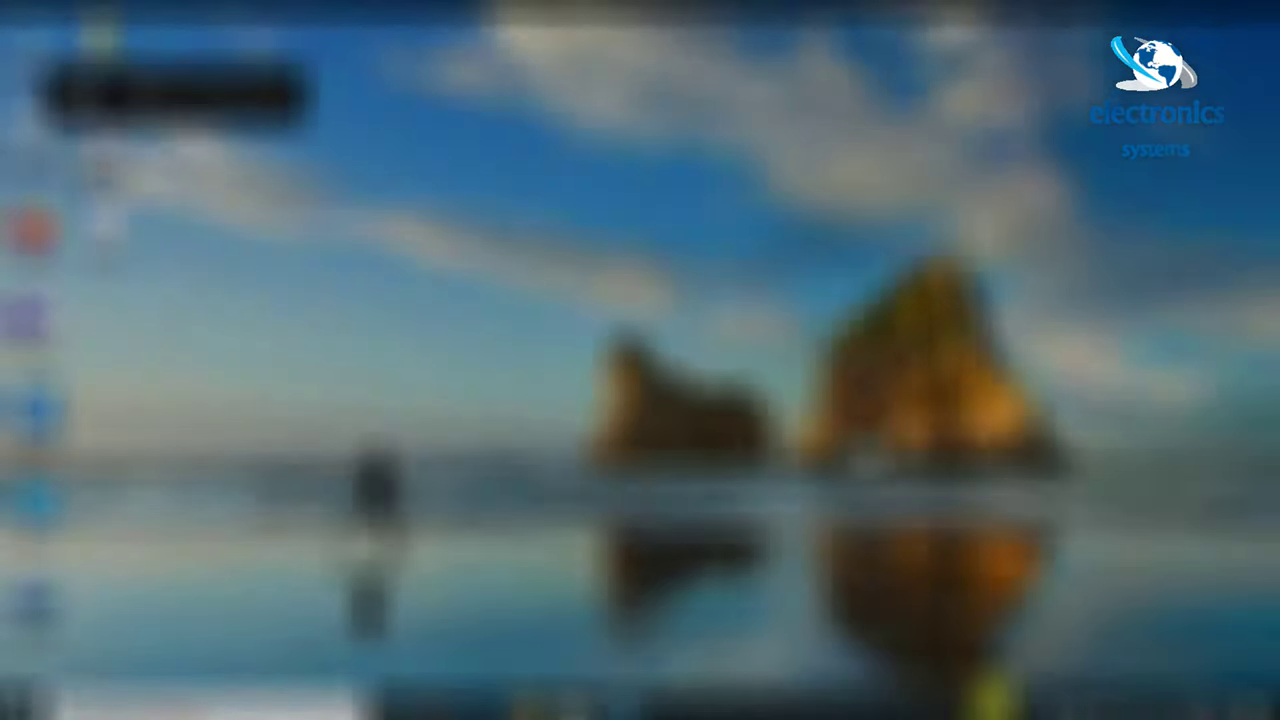
pyautogui.press('XF86RFKill')
pyautogui.press('XF86RFKill')
pyautogui.press('XF86RFKill')
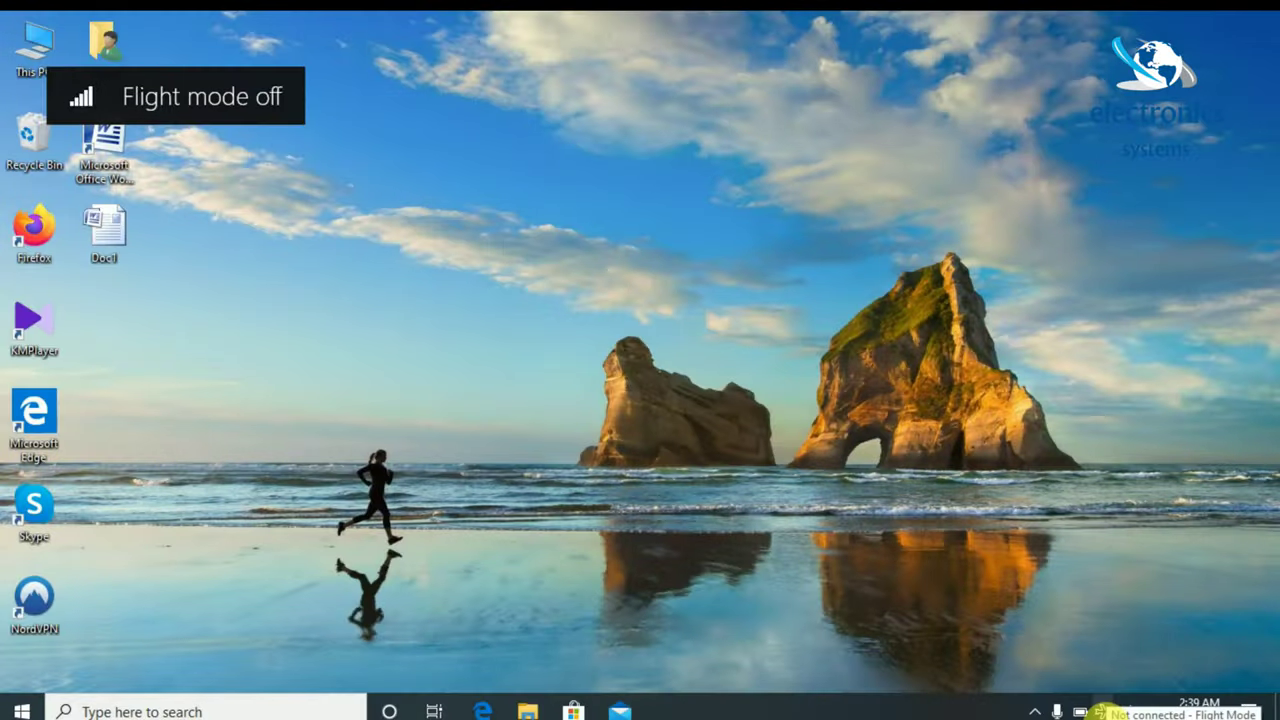
pyautogui.press('XF86RFKill')
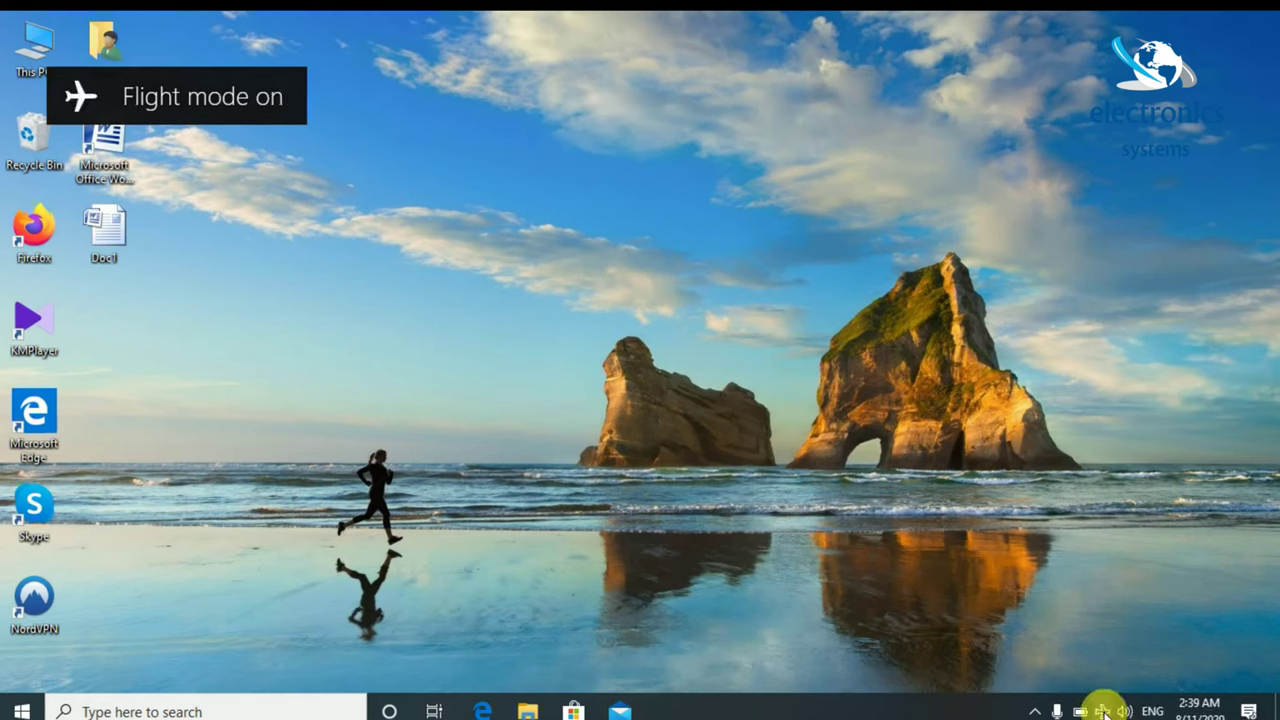
pyautogui.press('XF86RFKill')
# Examine the WiFi and flight mode status in the network connection list.
pyautogui.click(1103, 712)
pyautogui.press('XF86RFKill')
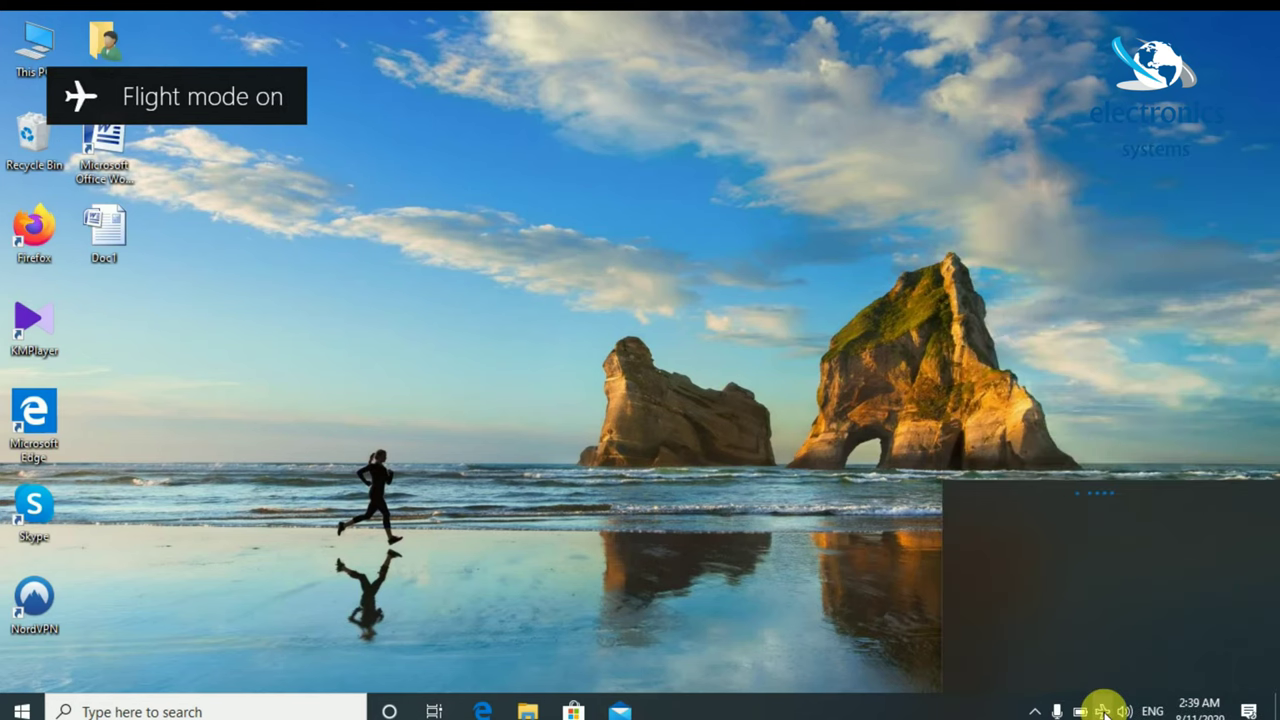
pyautogui.press('XF86RFKill')
pyautogui.press('XF86RFKill')
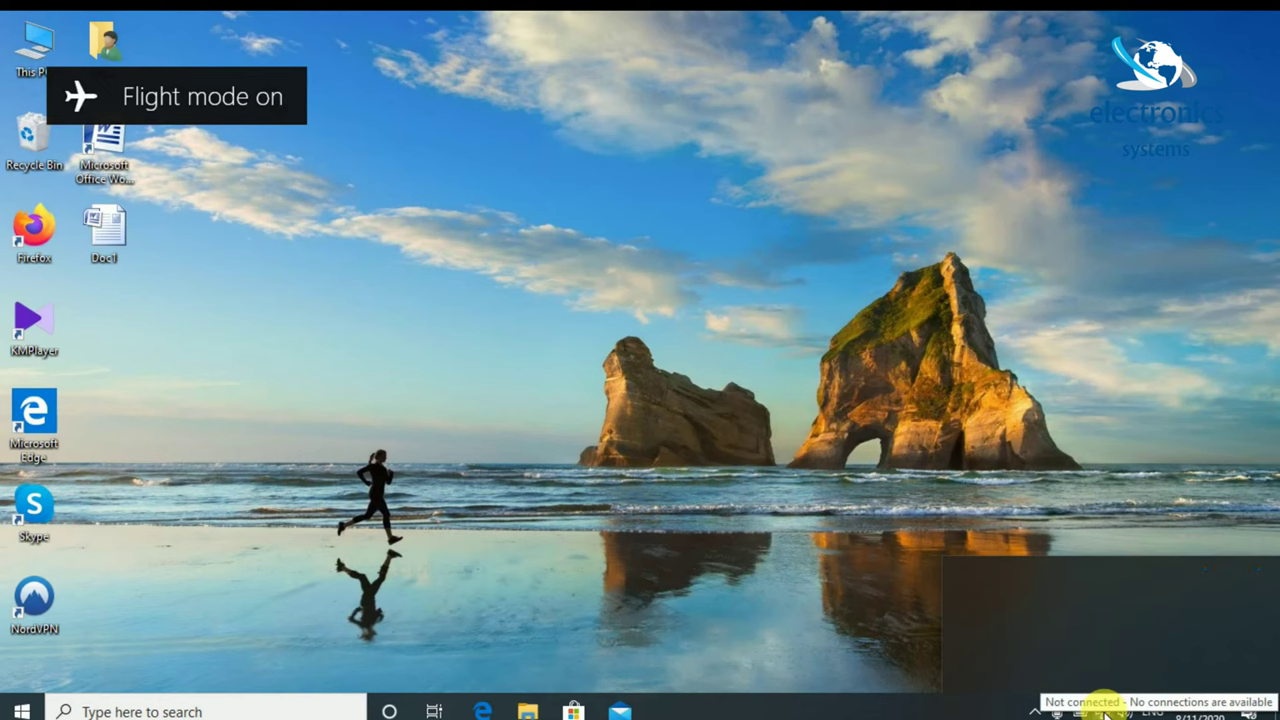
pyautogui.press('XF86RFKill')
pyautogui.press('XF86RFKill')
pyautogui.press('XF86RFKill')
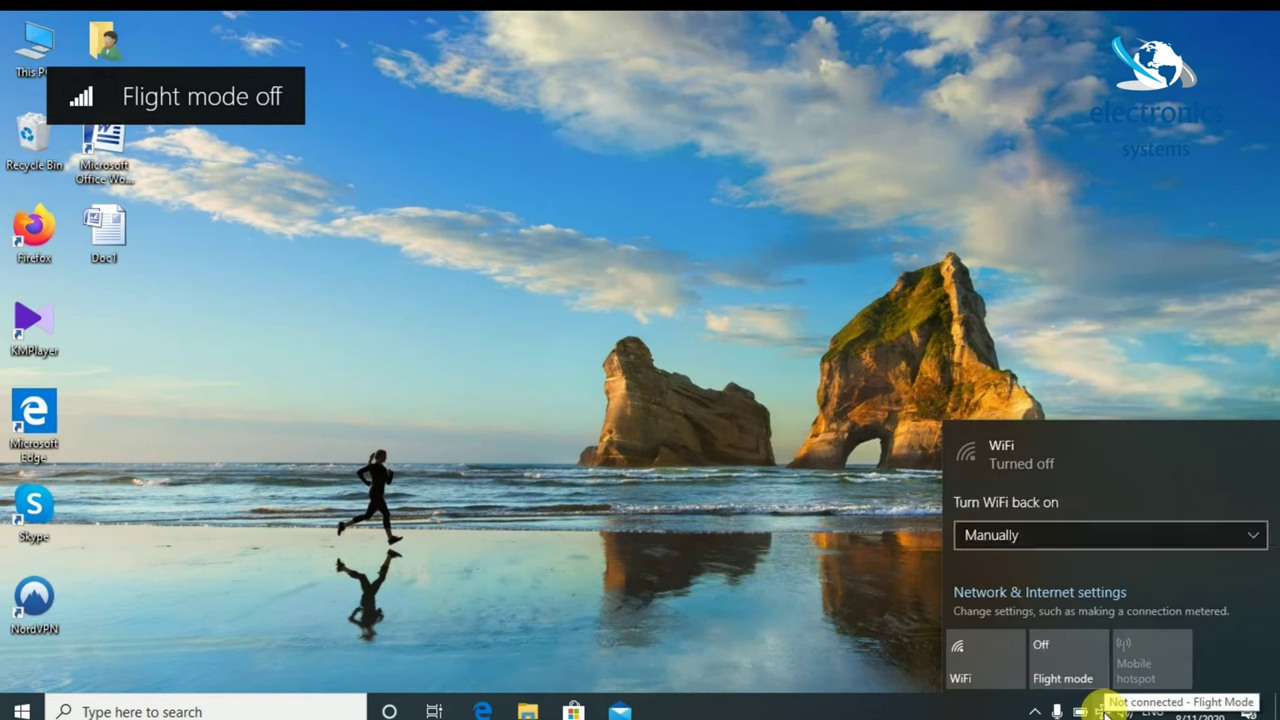
pyautogui.press('XF86RFKill')
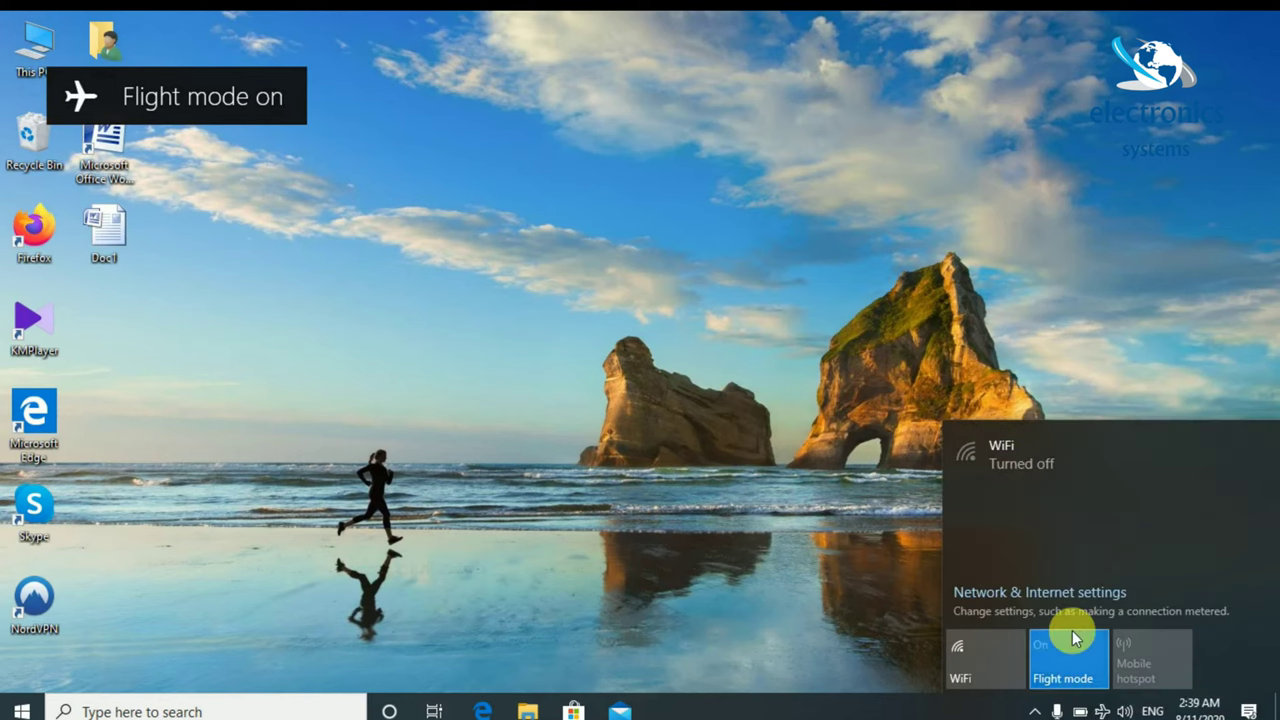
pyautogui.press('XF86RFKill')
pyautogui.press('XF86RFKill')
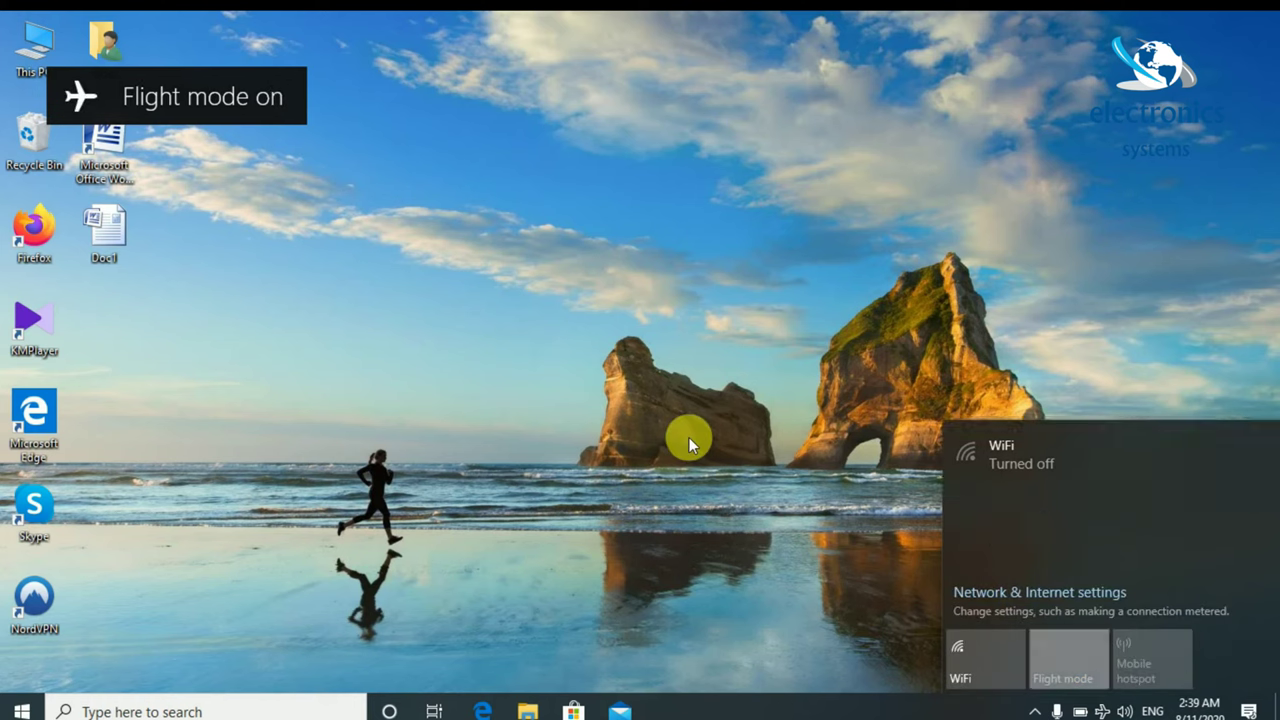
pyautogui.press('XF86RFKill')
pyautogui.press('XF86RFKill')
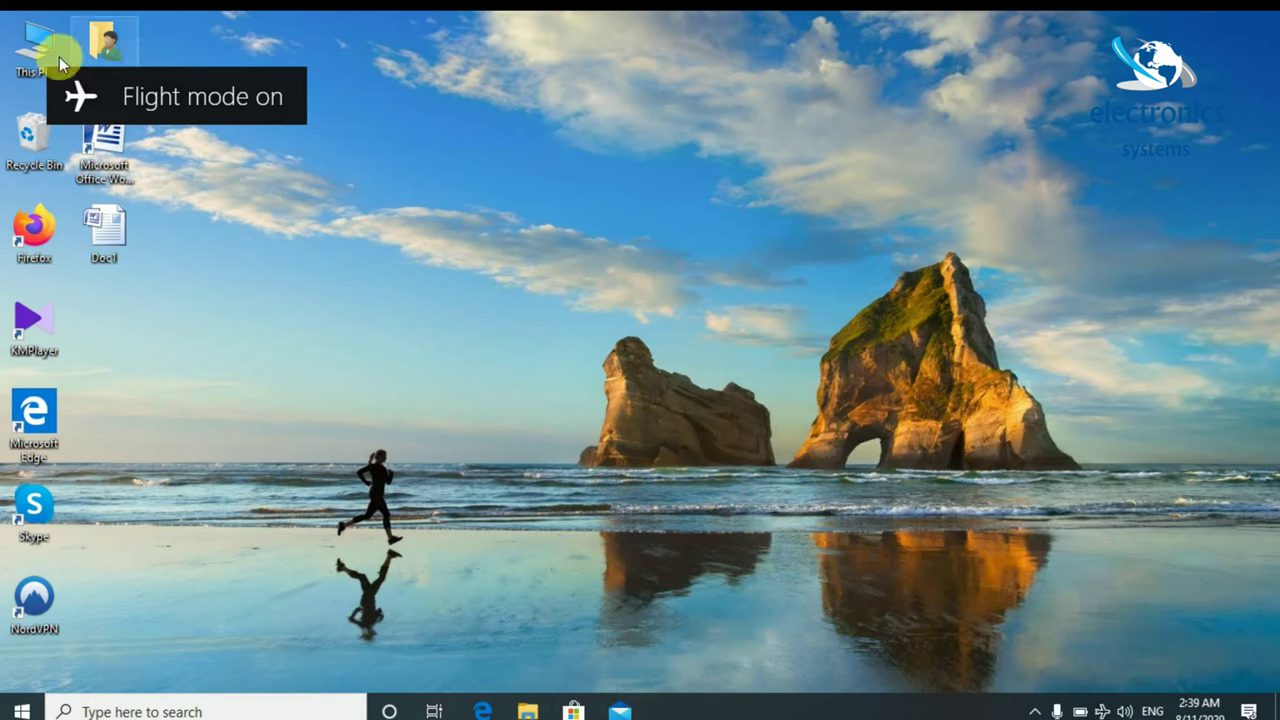
# Open This PC and go to Control Panel by entering "con" as the location and choosing the Control Panel suggestion.
pyautogui.press('XF86RFKill')
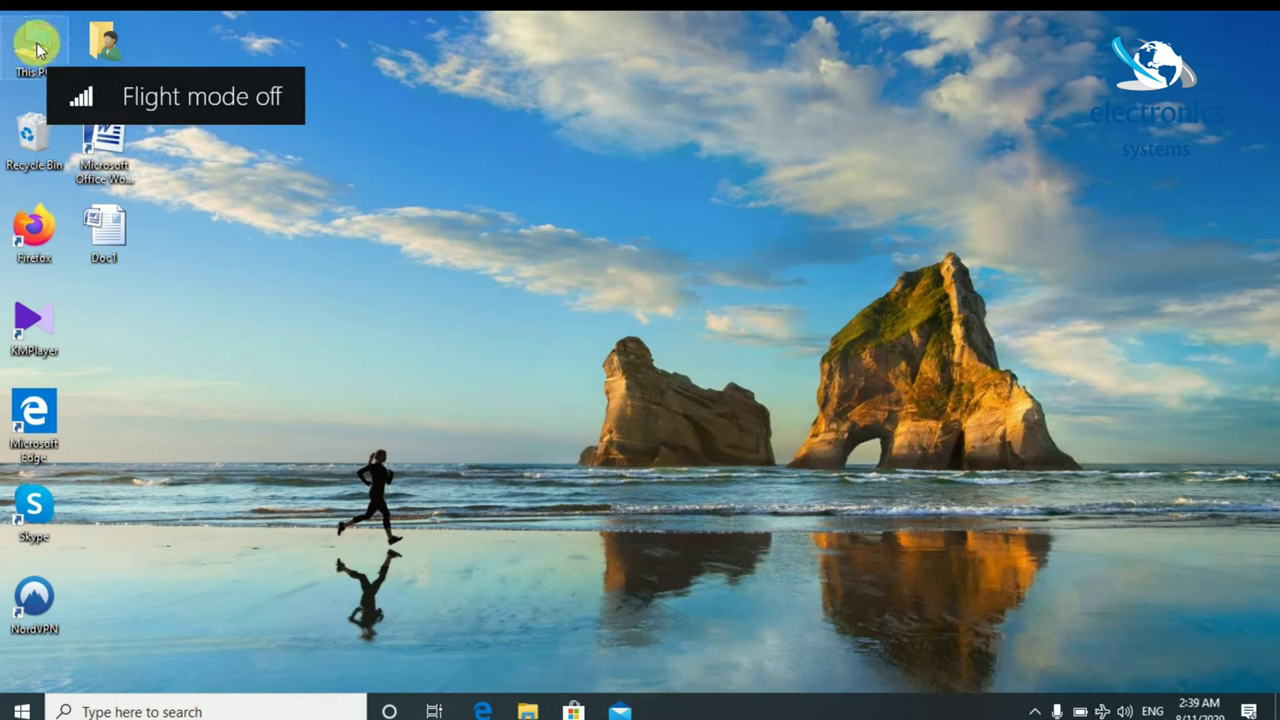
pyautogui.doubleClick(37, 47)
pyautogui.press('XF86RFKill')
pyautogui.press('XF86RFKill')
pyautogui.moveTo(441, 128); pyautogui.dragTo(546, 126)
pyautogui.press('XF86RFKill')
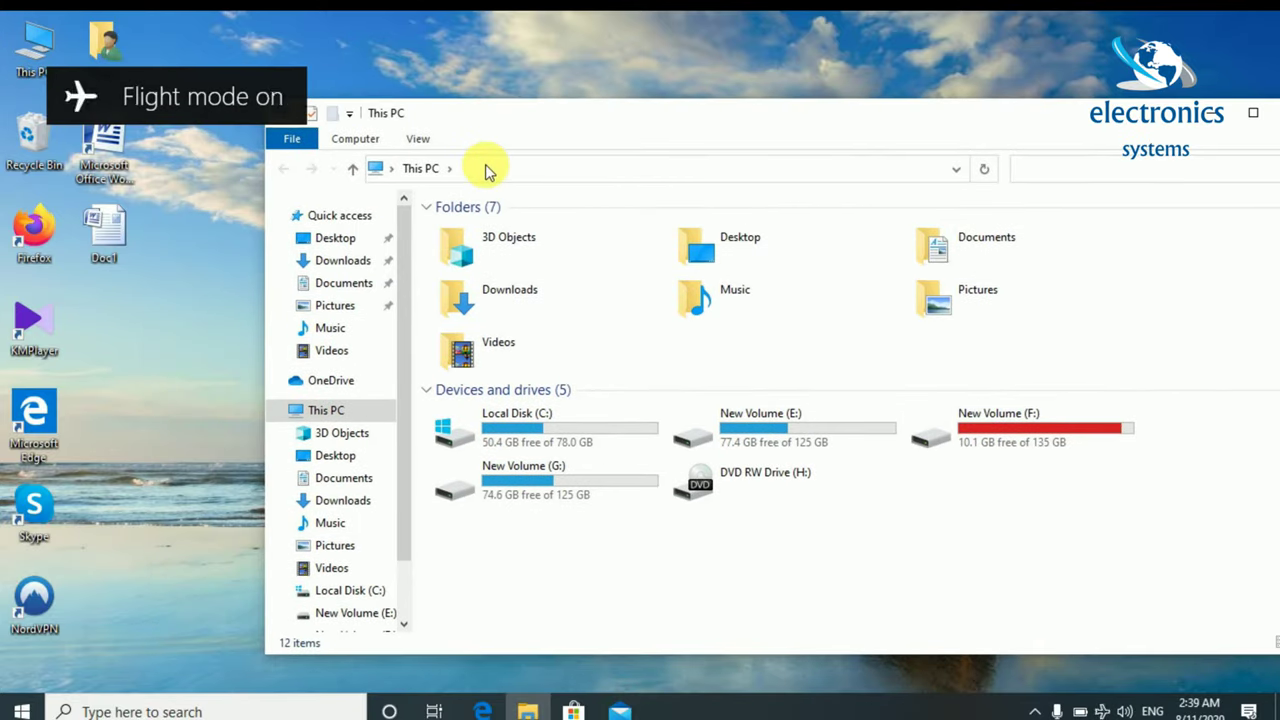
pyautogui.click(484, 167)
pyautogui.press('XF86RFKill')
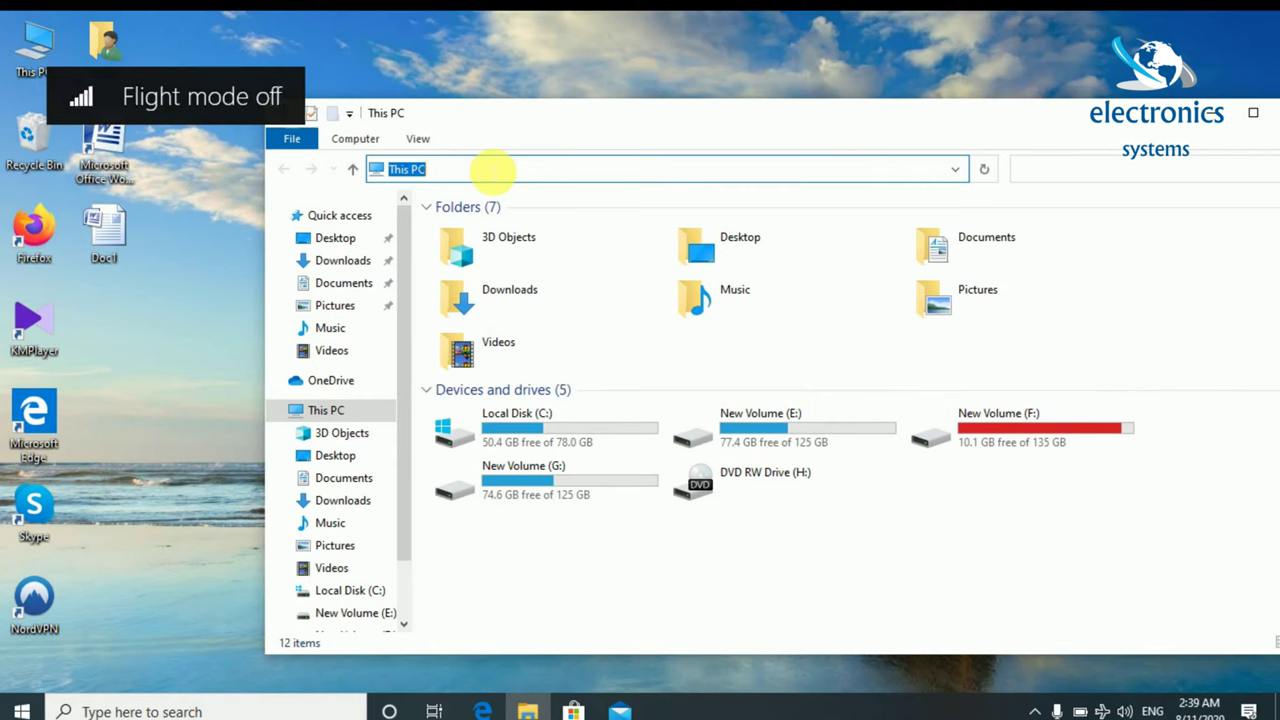
pyautogui.write('con')
pyautogui.press('XF86RFKill')
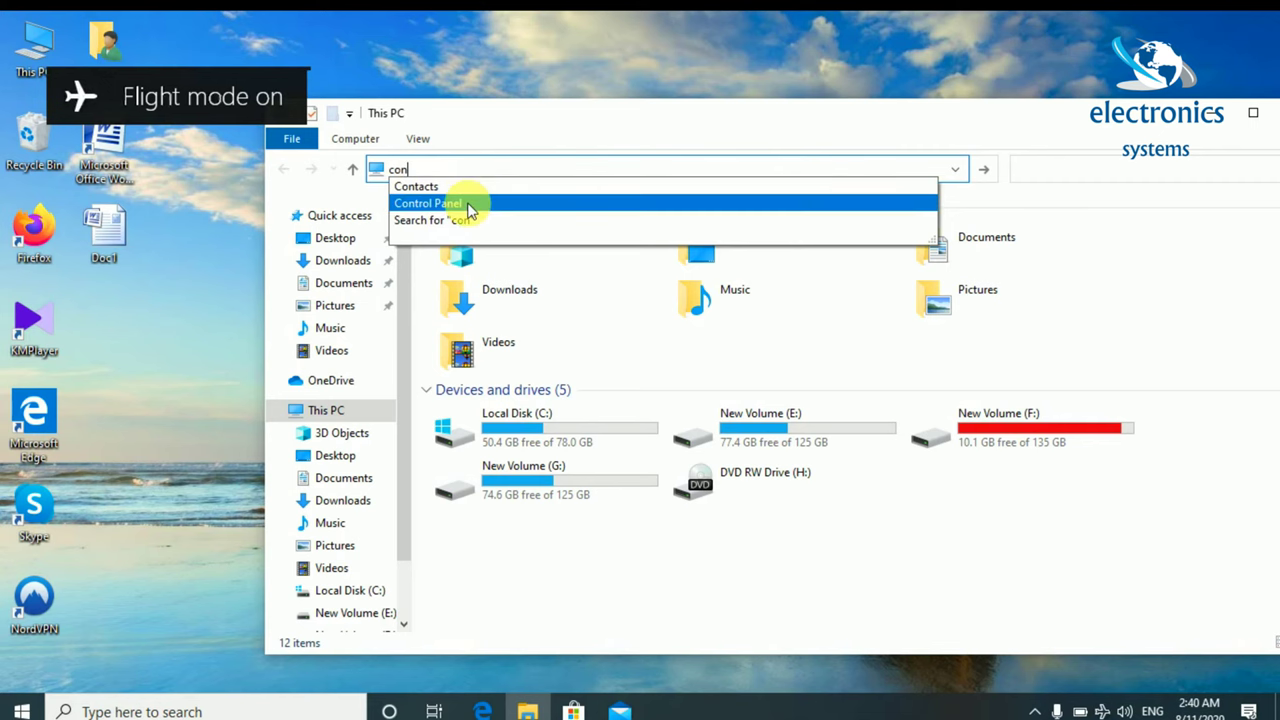
pyautogui.click(469, 204)
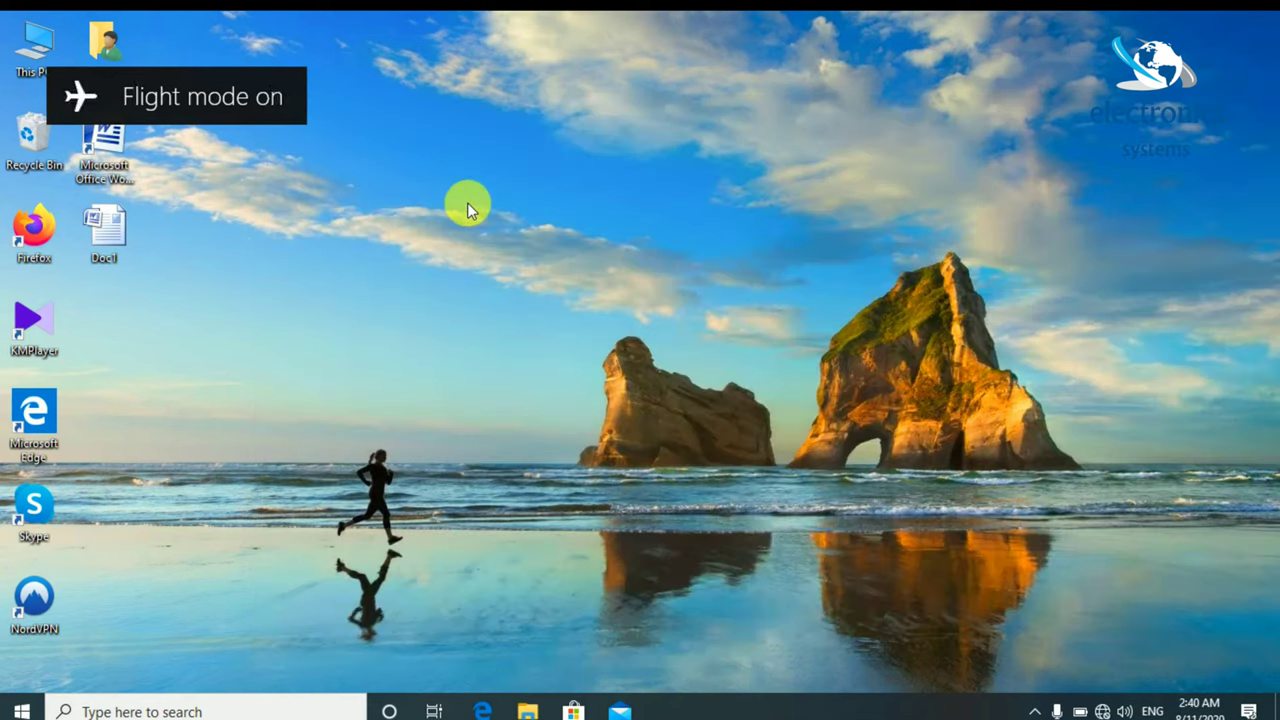
pyautogui.rightClick(467, 202)
pyautogui.click(518, 259)
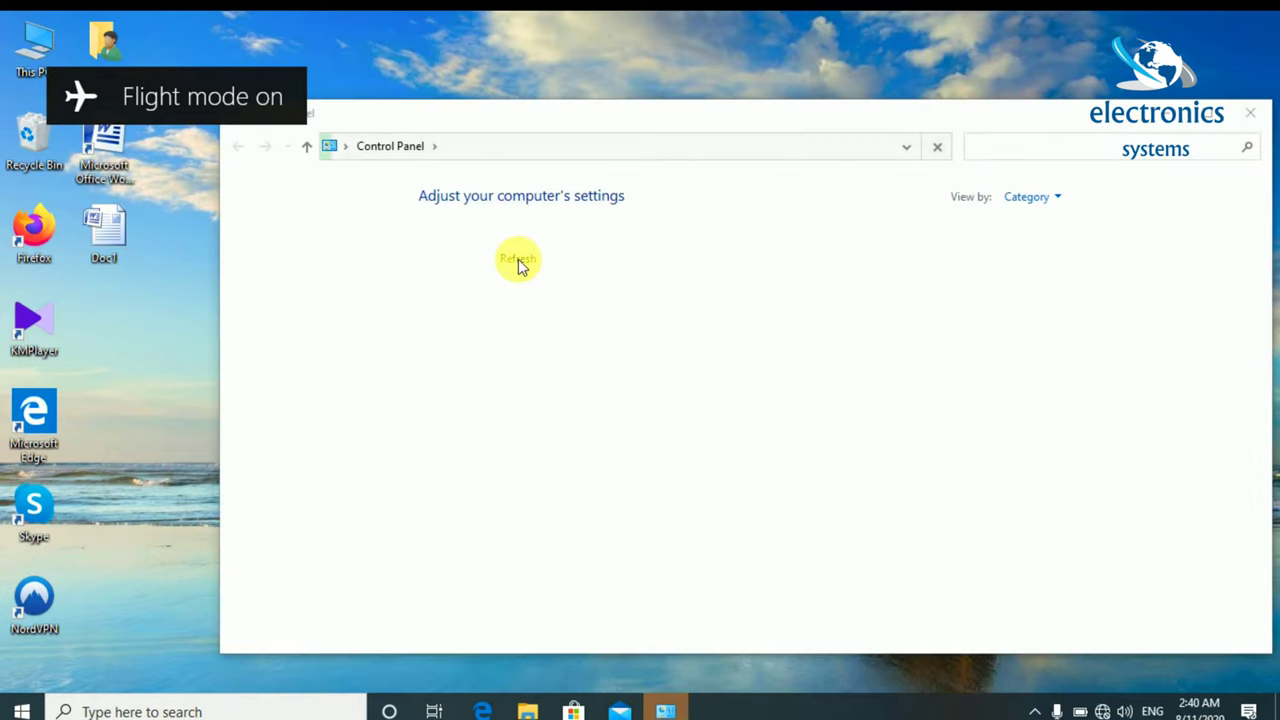
pyautogui.doubleClick(750, 128)
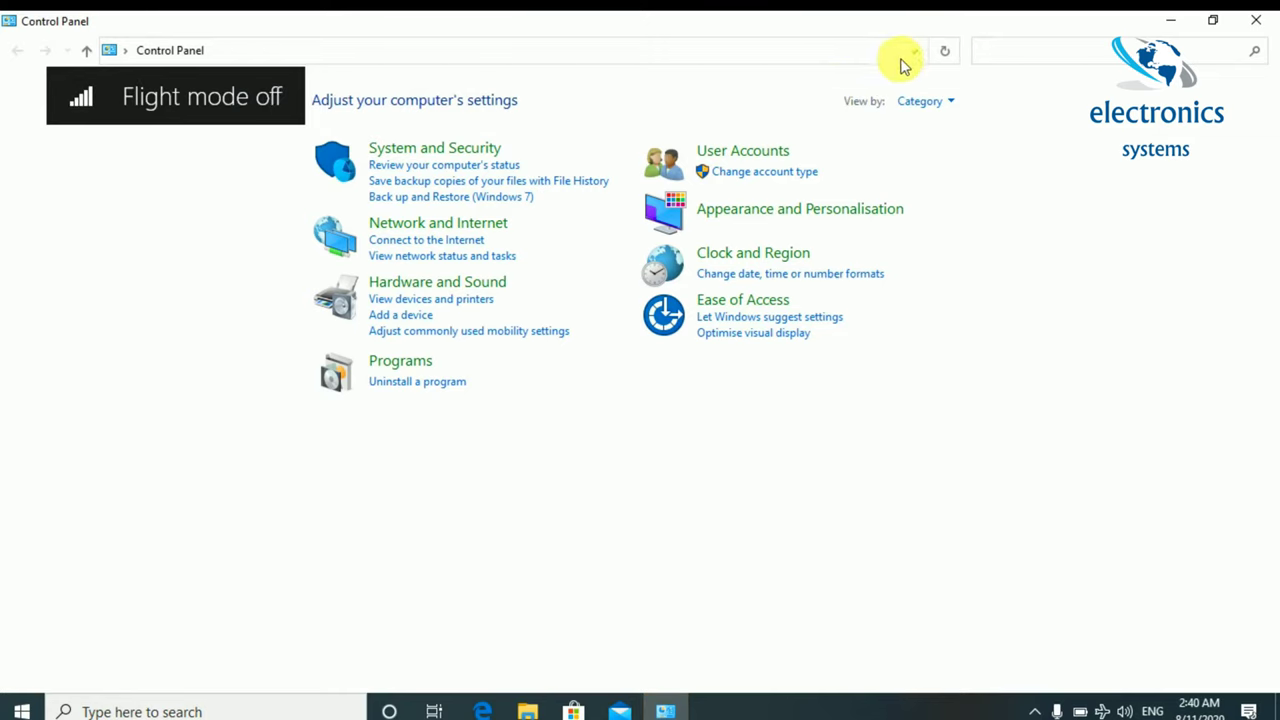
pyautogui.click(912, 52)
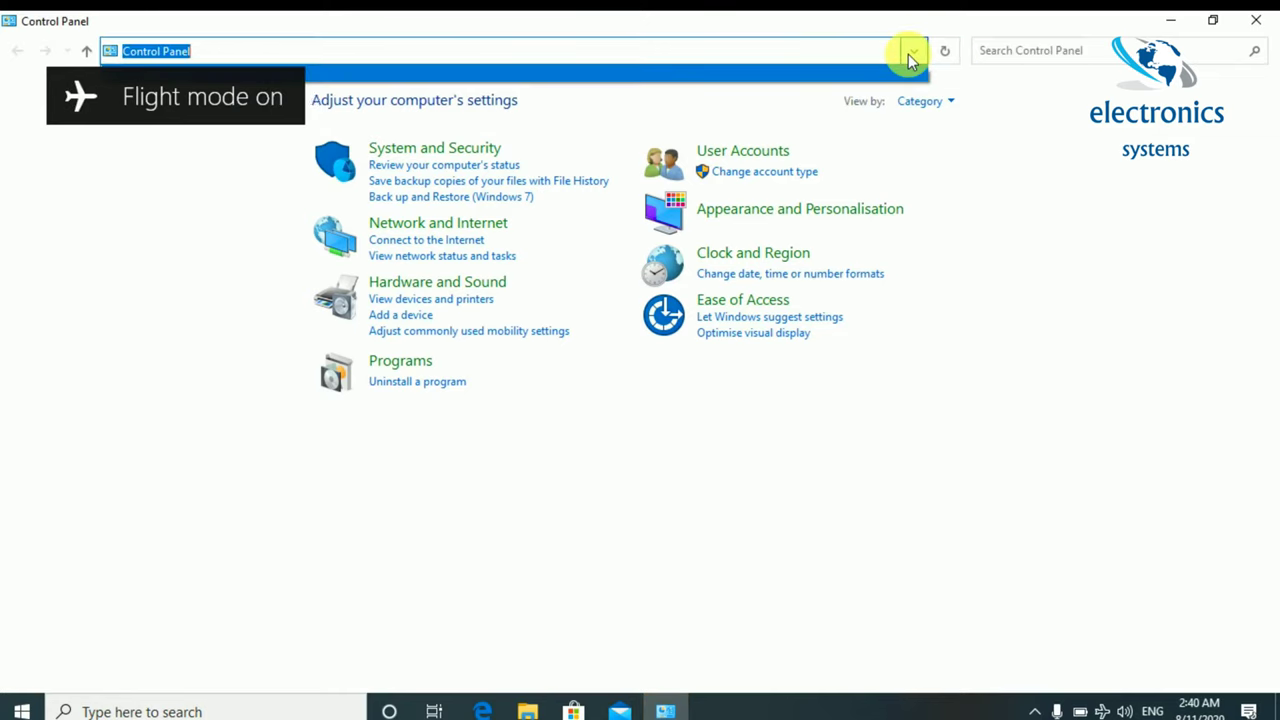
pyautogui.press('XF86RFKill')
pyautogui.click(760, 18)
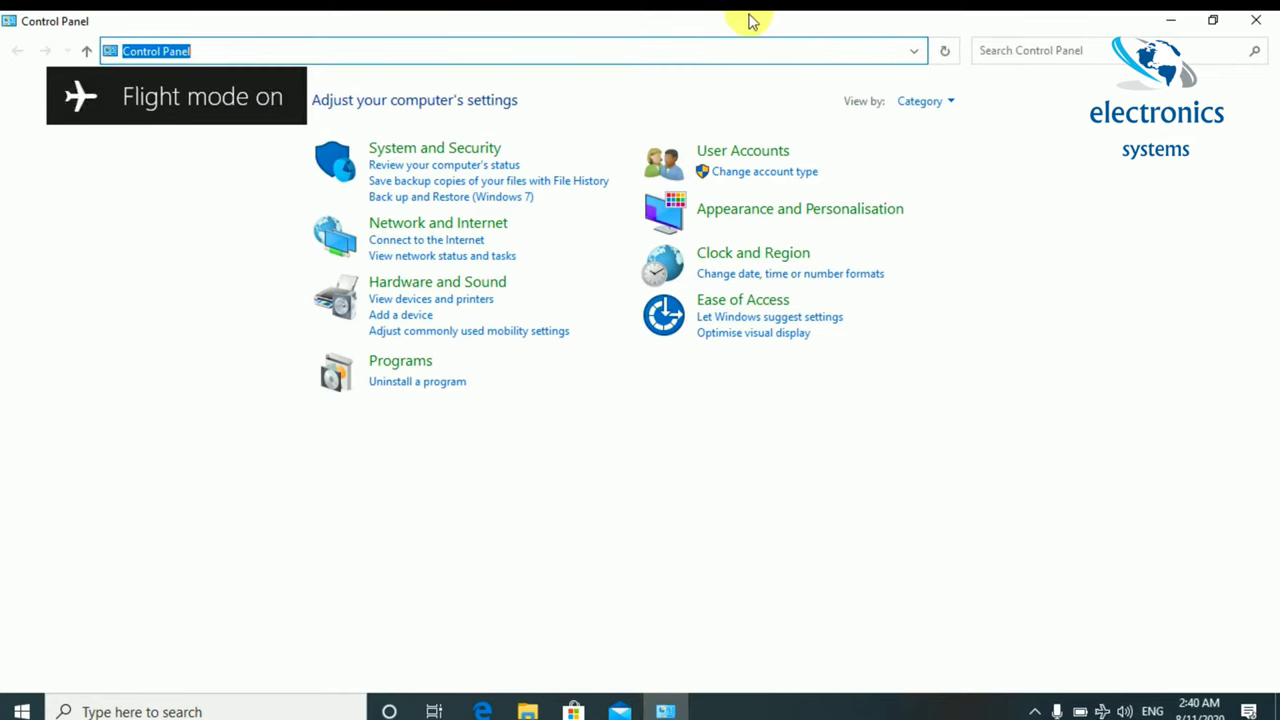
pyautogui.doubleClick(723, 22)
pyautogui.press('XF86RFKill')
pyautogui.press('XF86RFKill')
pyautogui.click(906, 146)
pyautogui.click(612, 174)
pyautogui.press('XF86RFKill')
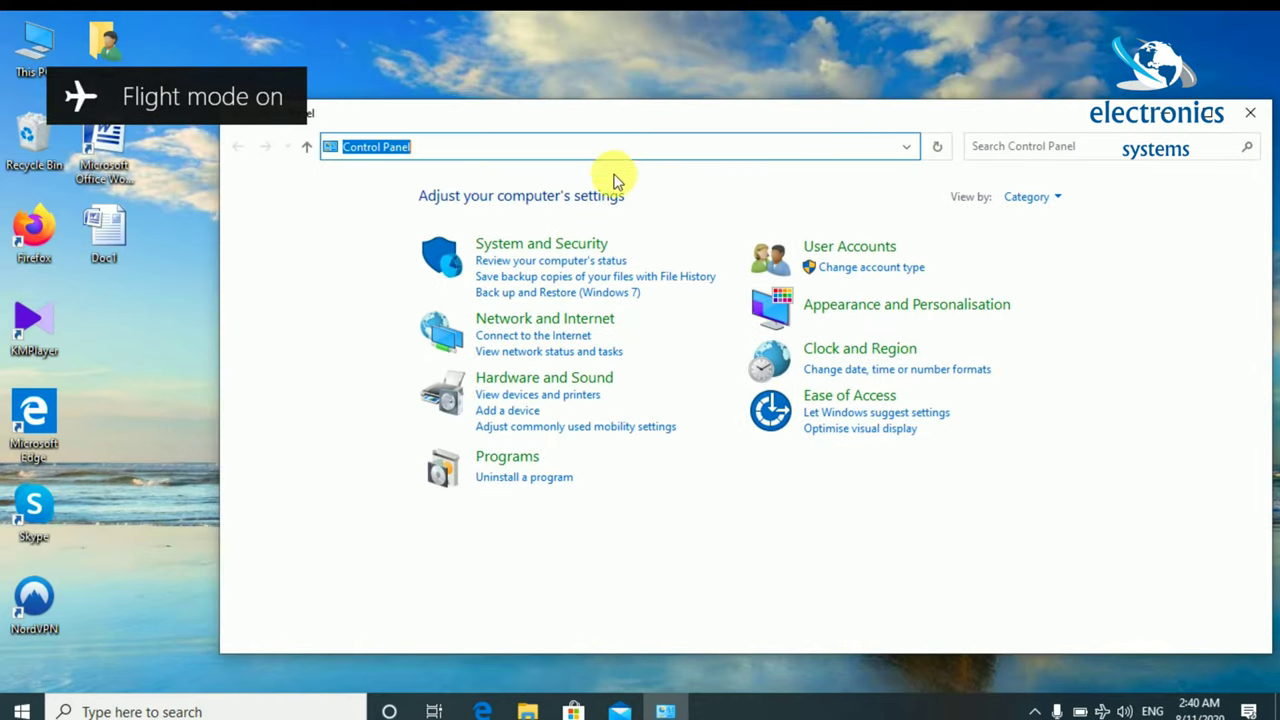
# Open the Programs and Features list from the Programs category and move its window clear for viewing.
pyautogui.press('XF86RFKill')
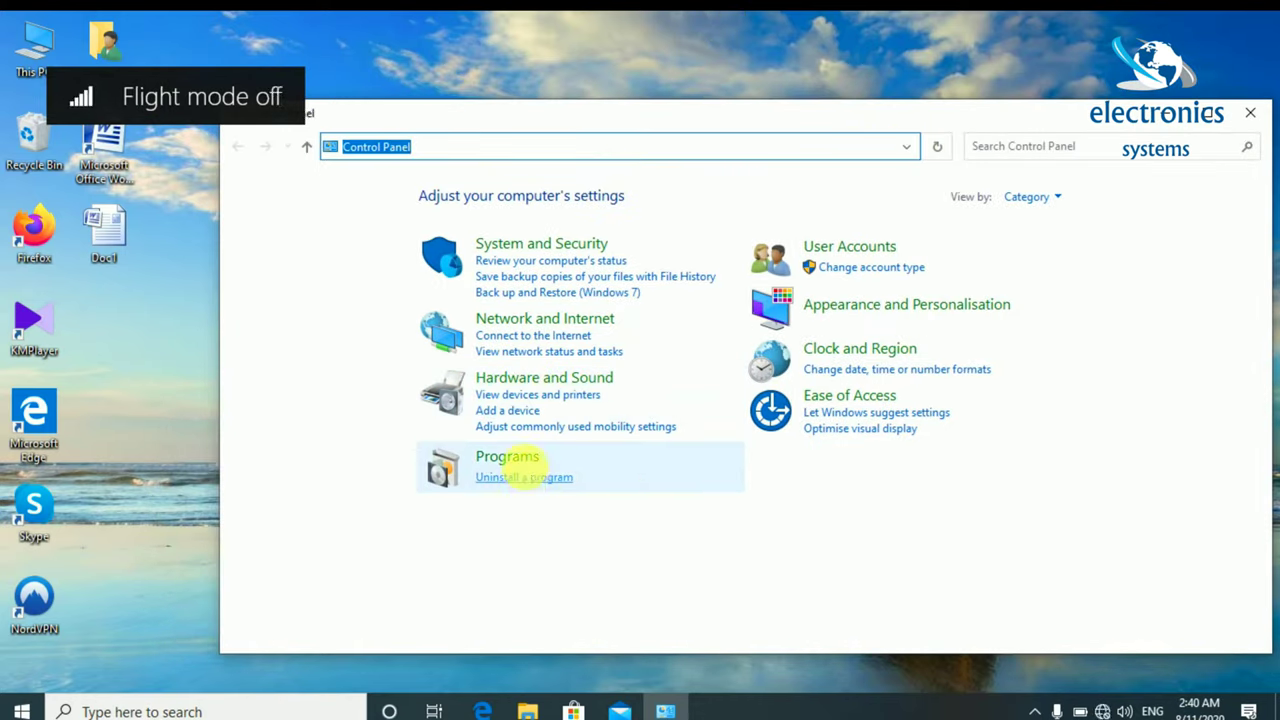
pyautogui.click(531, 465)
pyautogui.press('XF86RFKill')
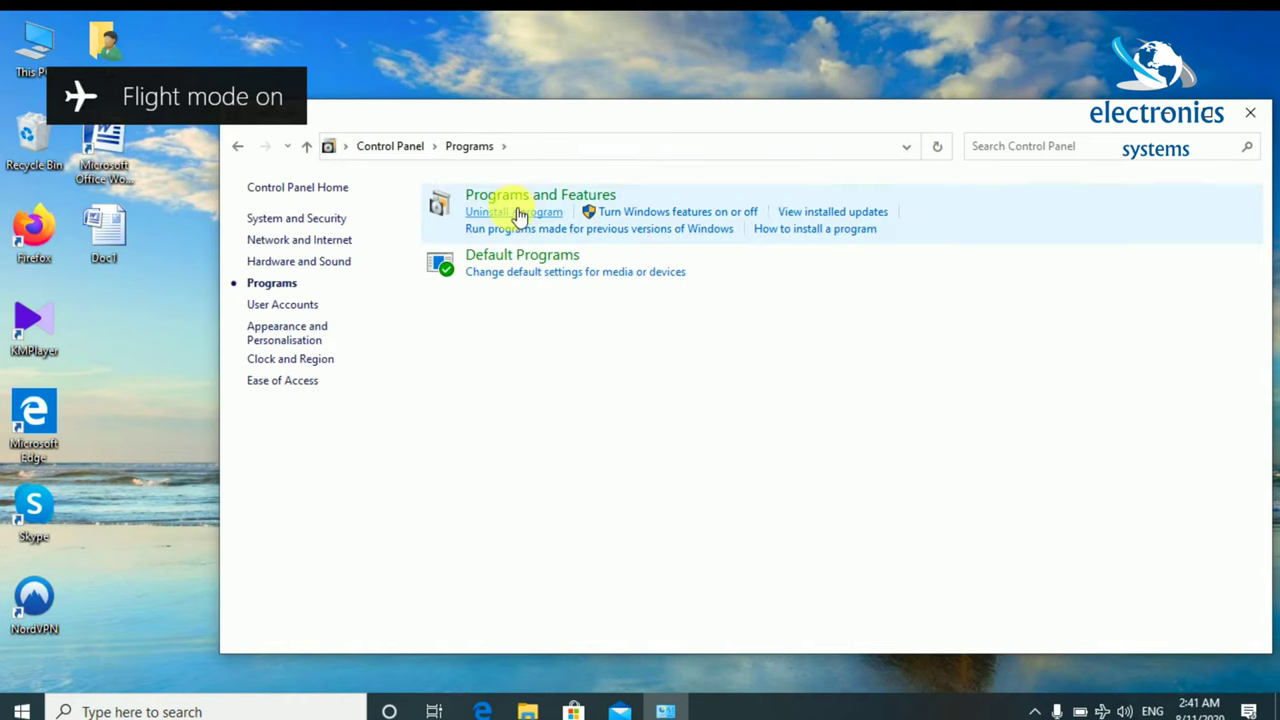
pyautogui.click(525, 204)
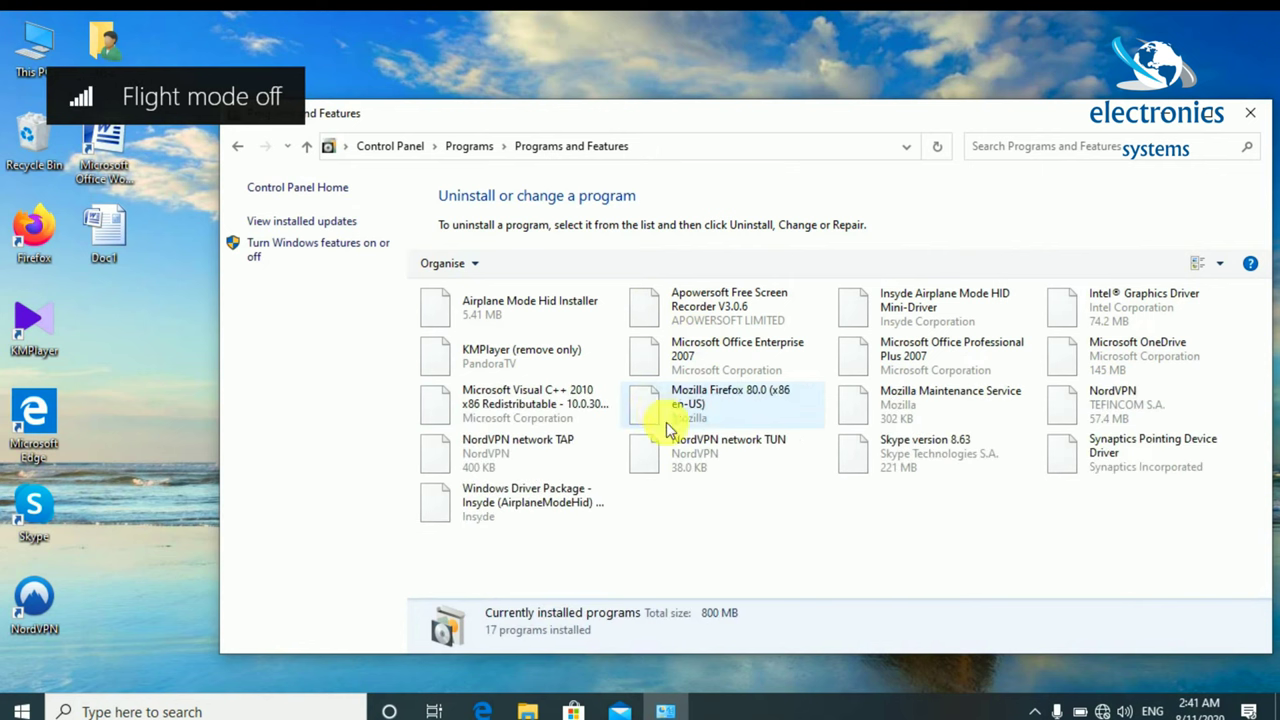
pyautogui.press('XF86RFKill')
pyautogui.moveTo(788, 120); pyautogui.dragTo(726, 72)
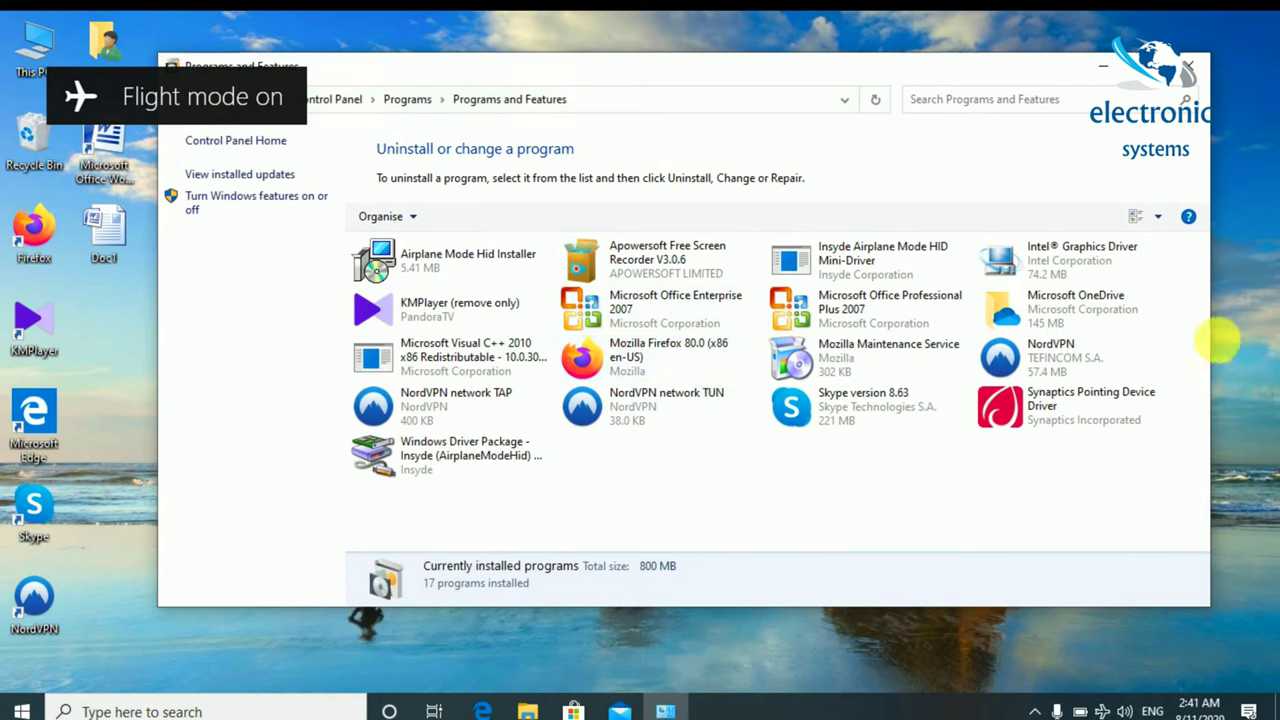
# Uninstall the Insyde Airplane Mode HID Mini-Driver, agree to remove all devices using it, and dismiss the closing message.
pyautogui.click(866, 260)
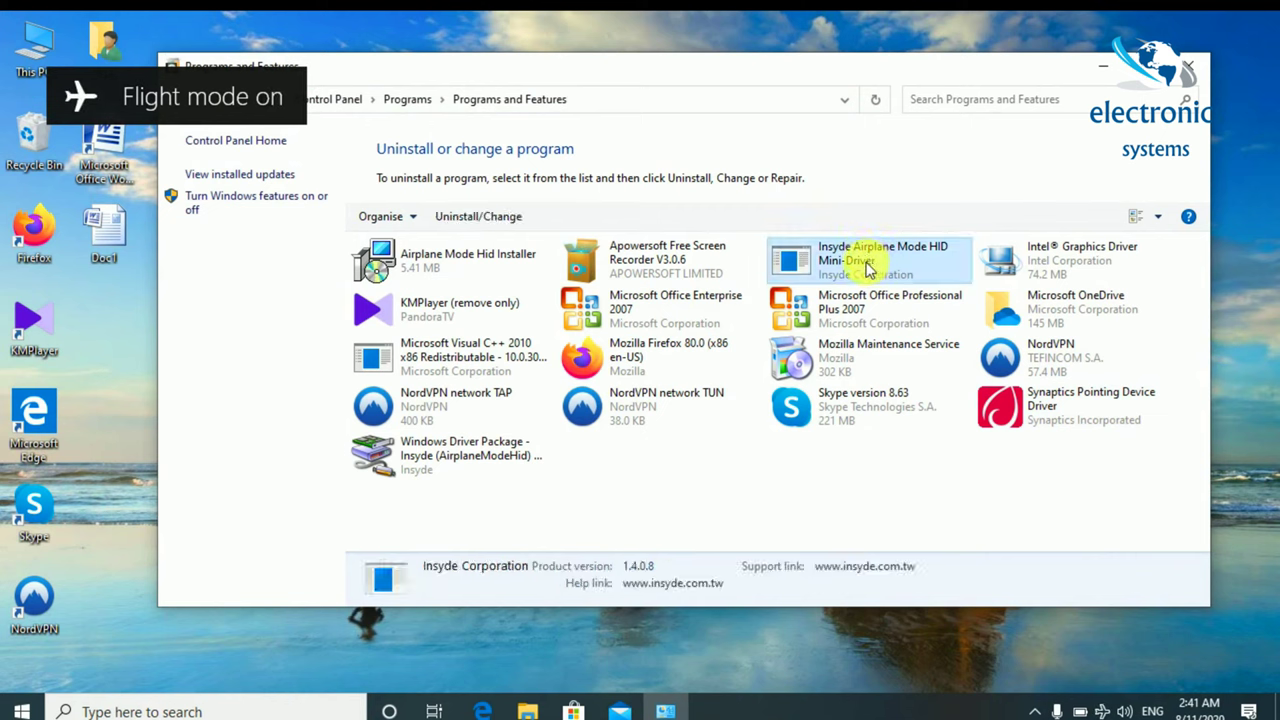
pyautogui.rightClick(893, 268)
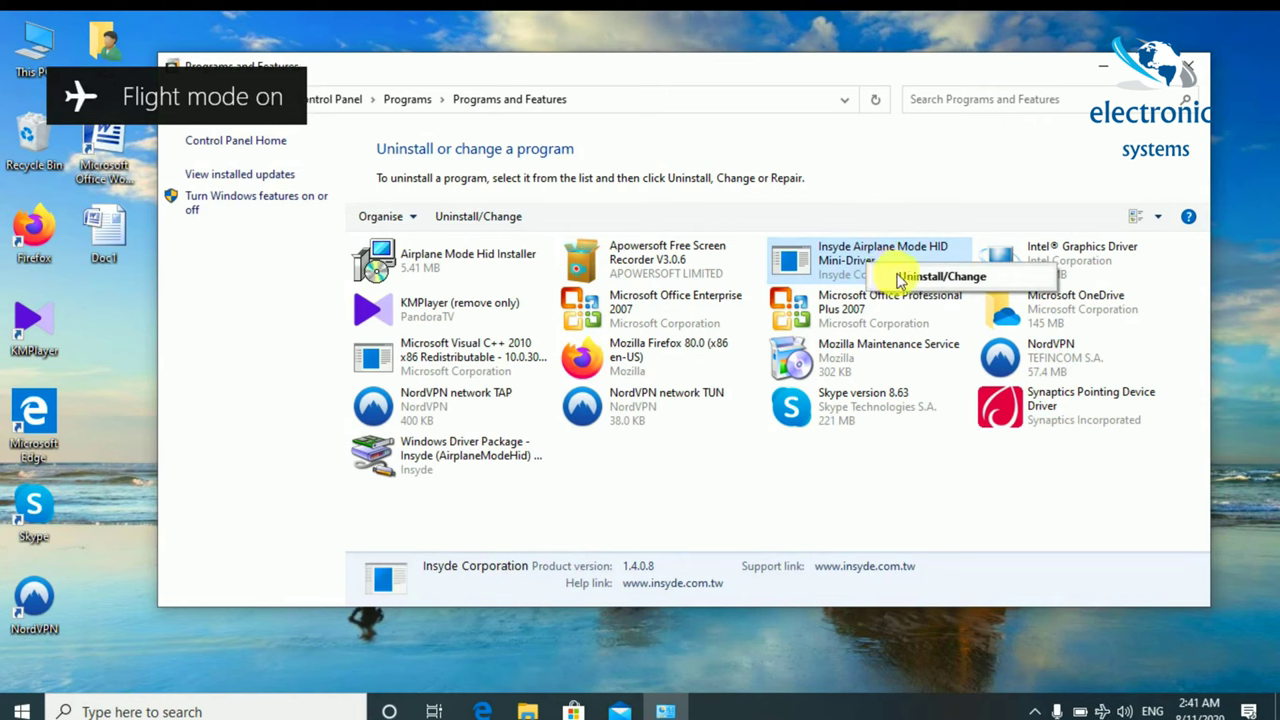
pyautogui.click(905, 277)
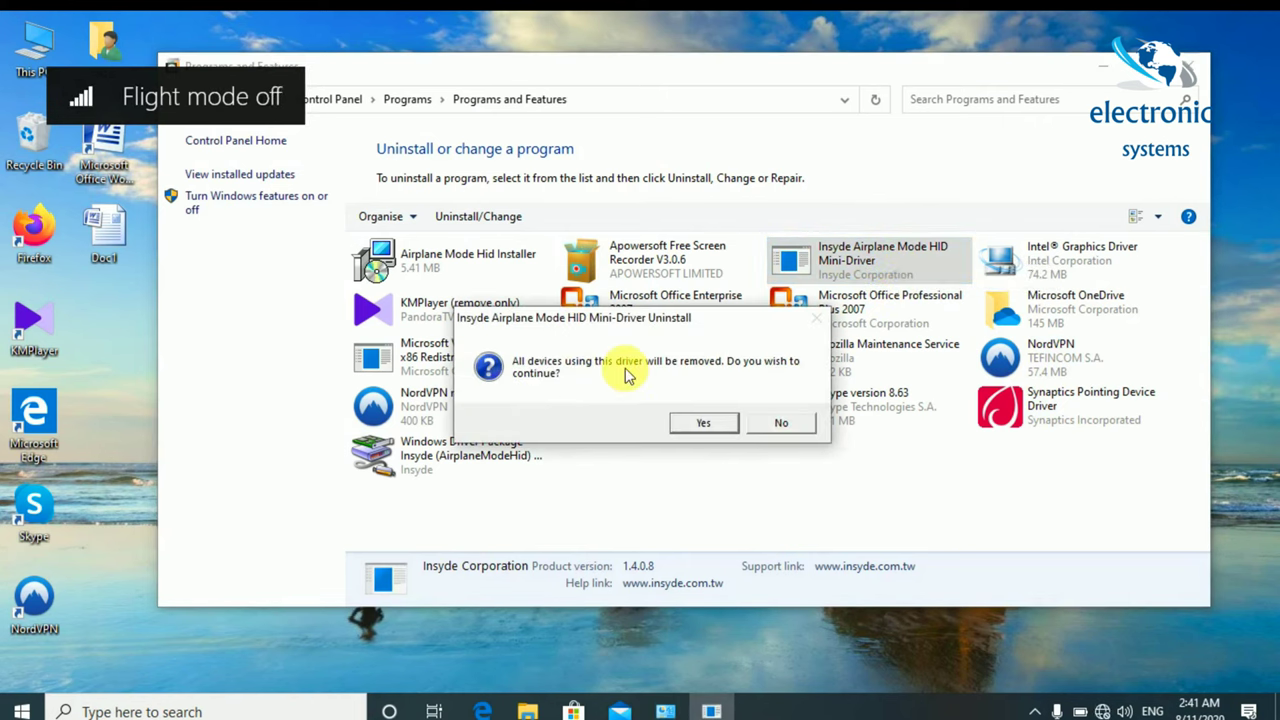
pyautogui.click(712, 416)
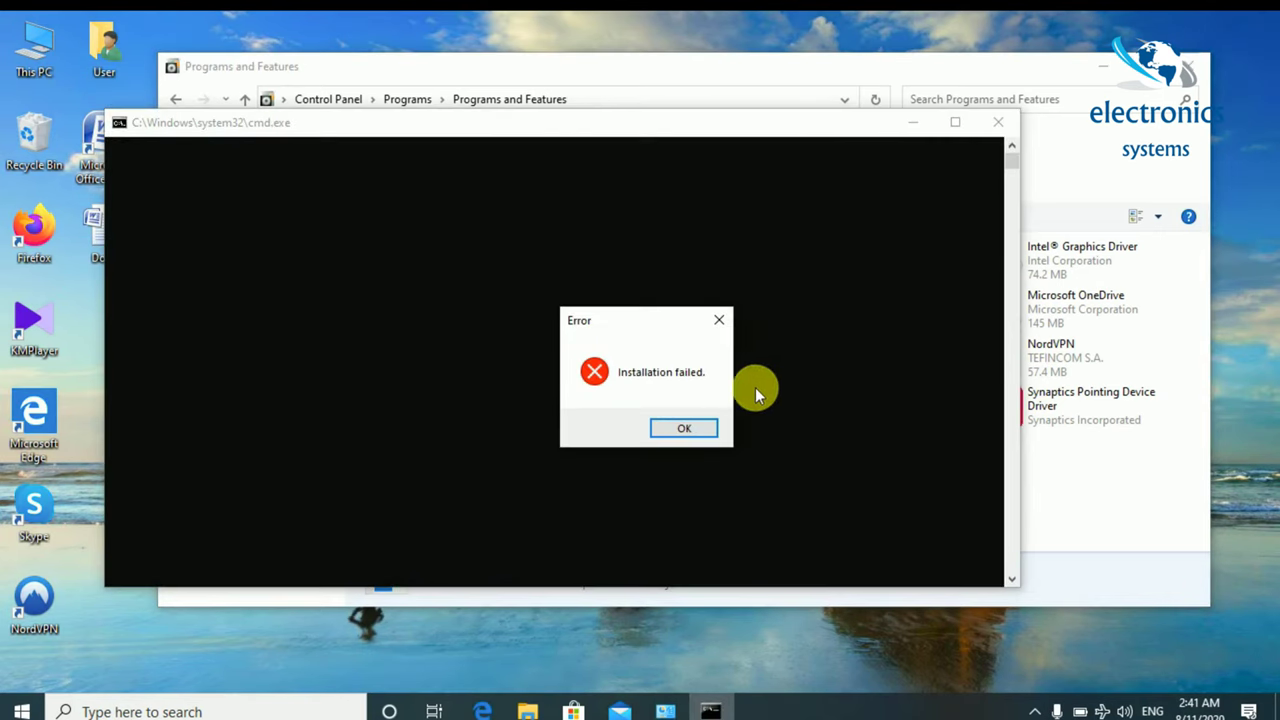
pyautogui.click(710, 428)
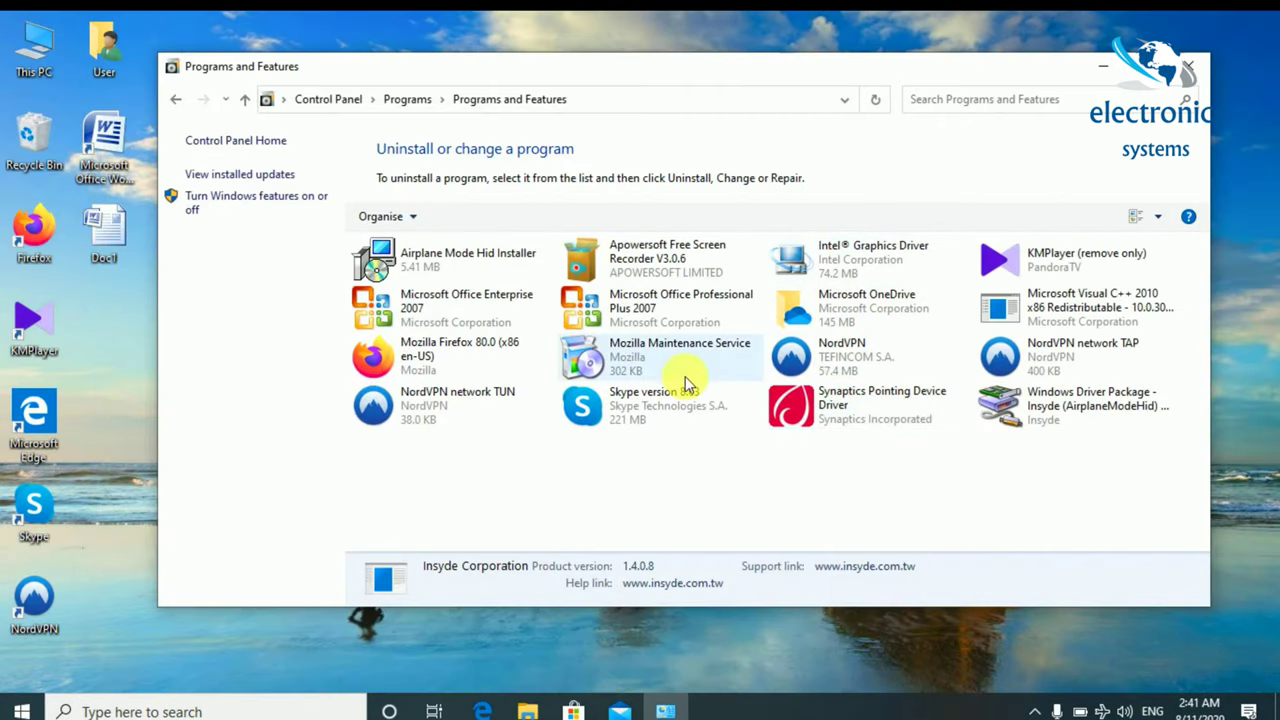
# Turn WiFi on and flight mode off in the network connection list, then close the list.
pyautogui.click(1101, 710)
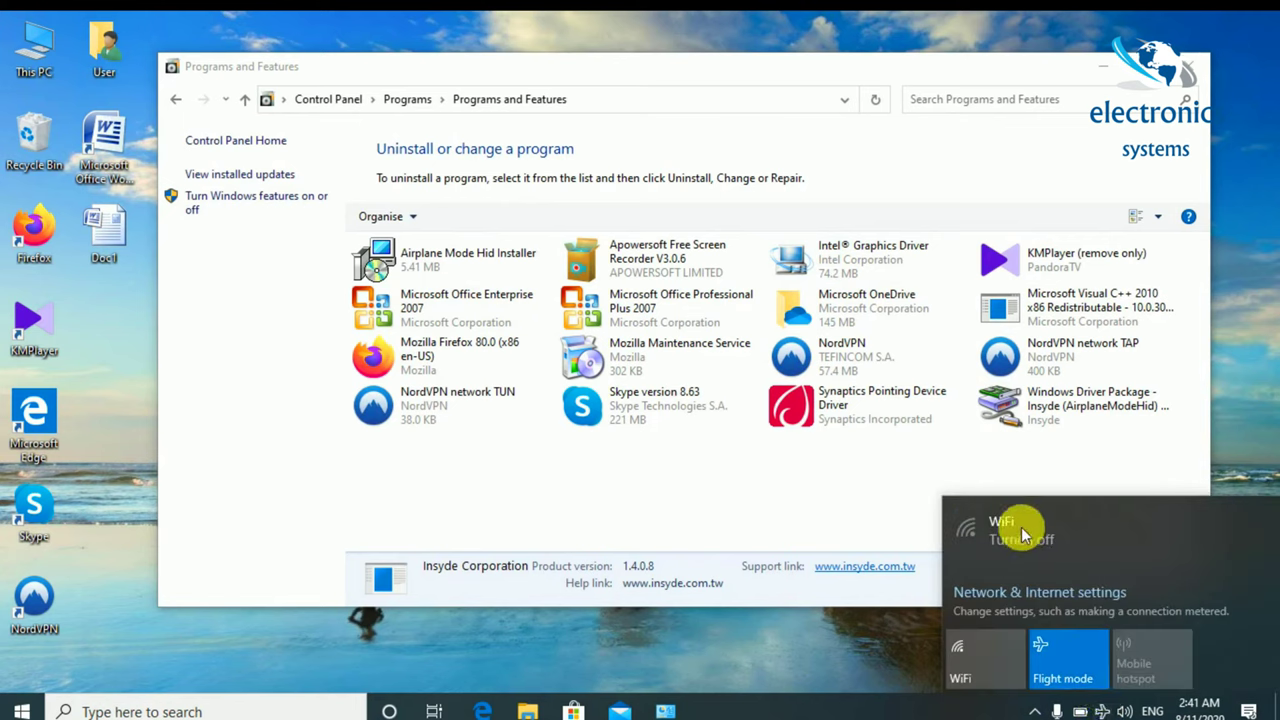
pyautogui.click(995, 645)
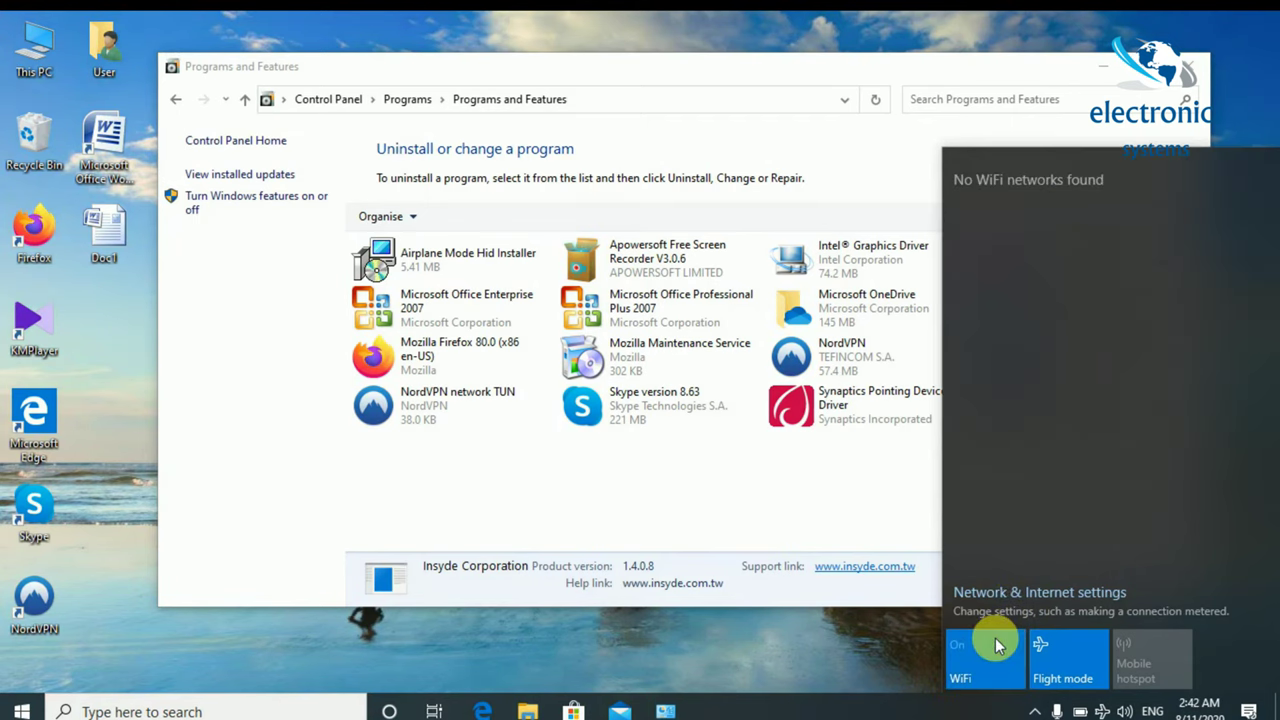
pyautogui.click(1079, 676)
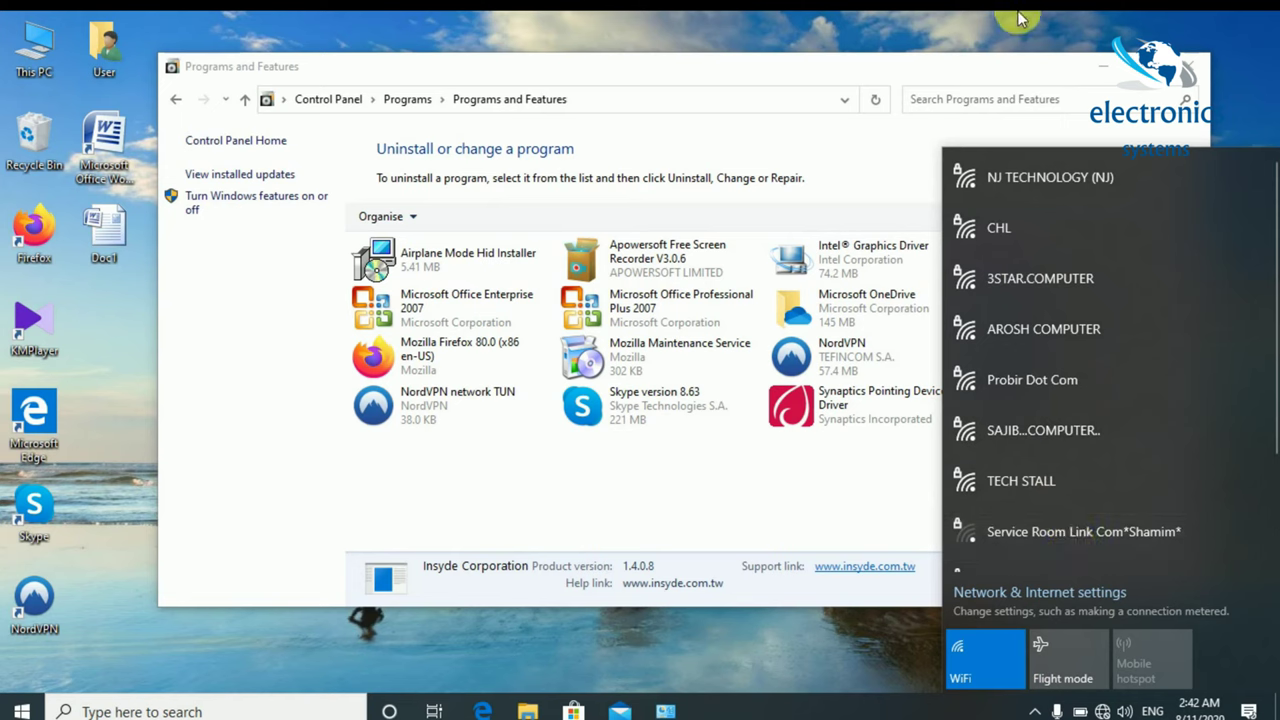
pyautogui.click(1108, 84)
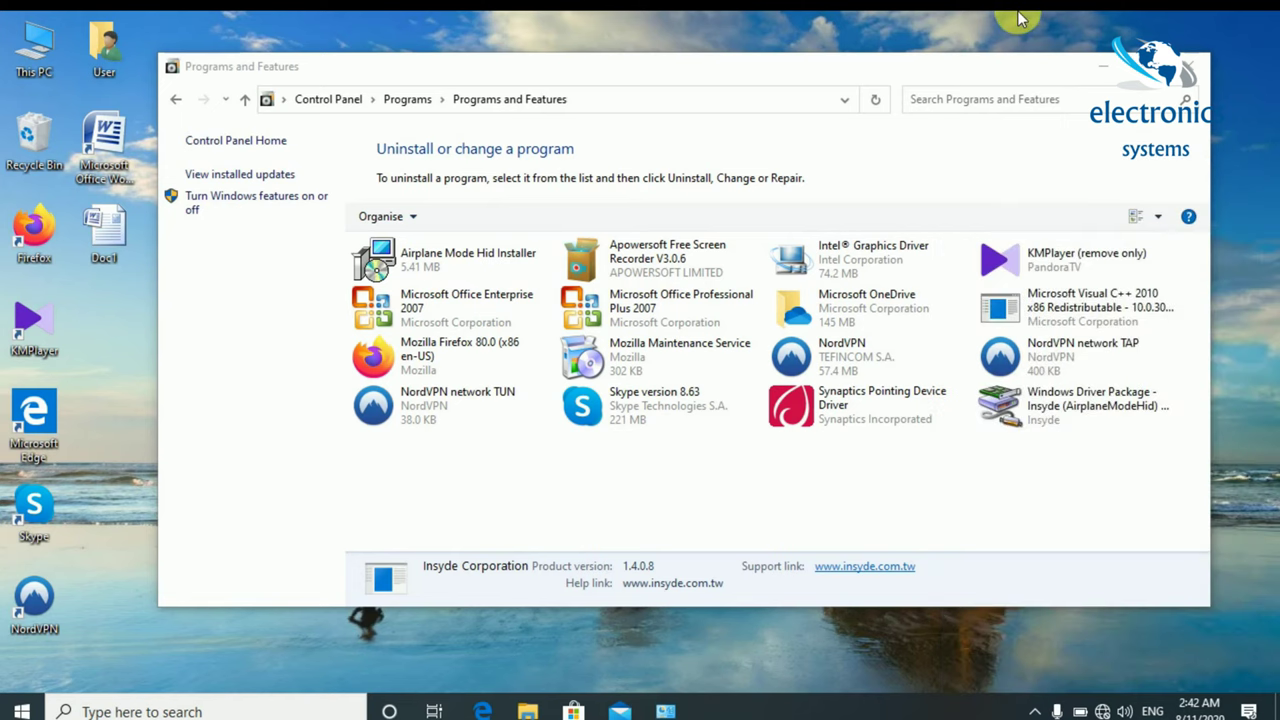
pyautogui.rightClick(1256, 88)
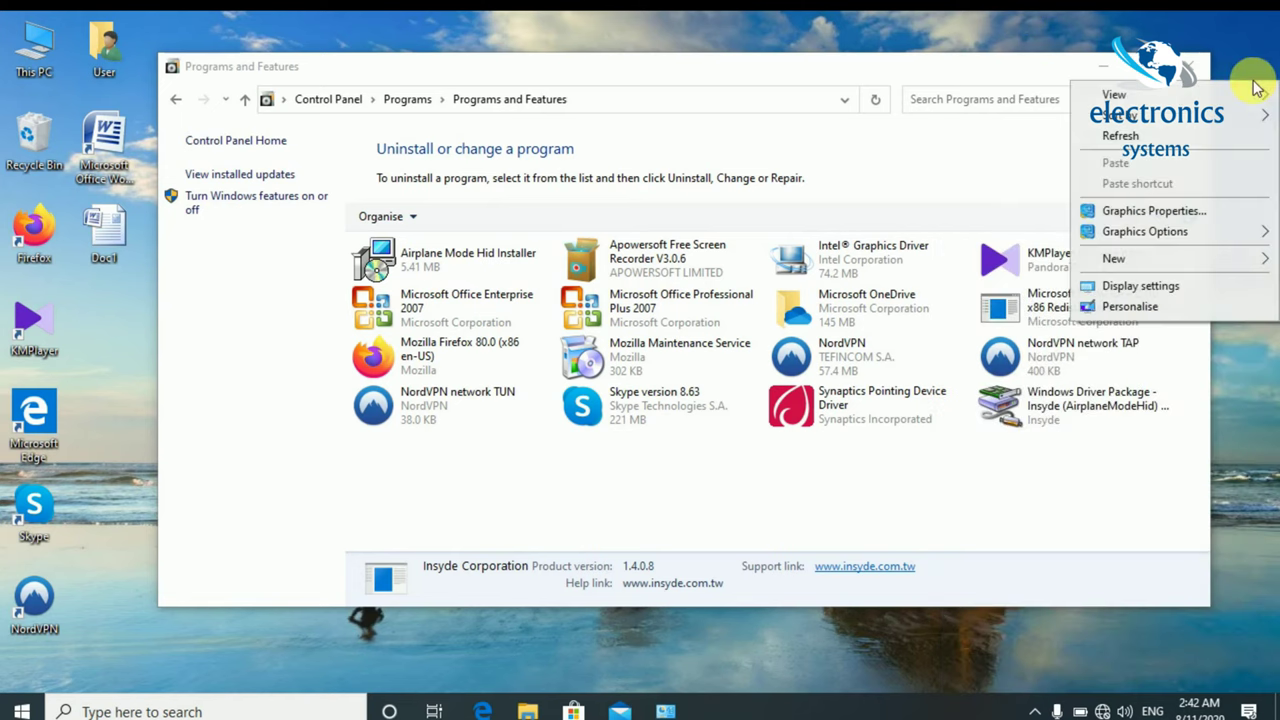
pyautogui.click(1228, 138)
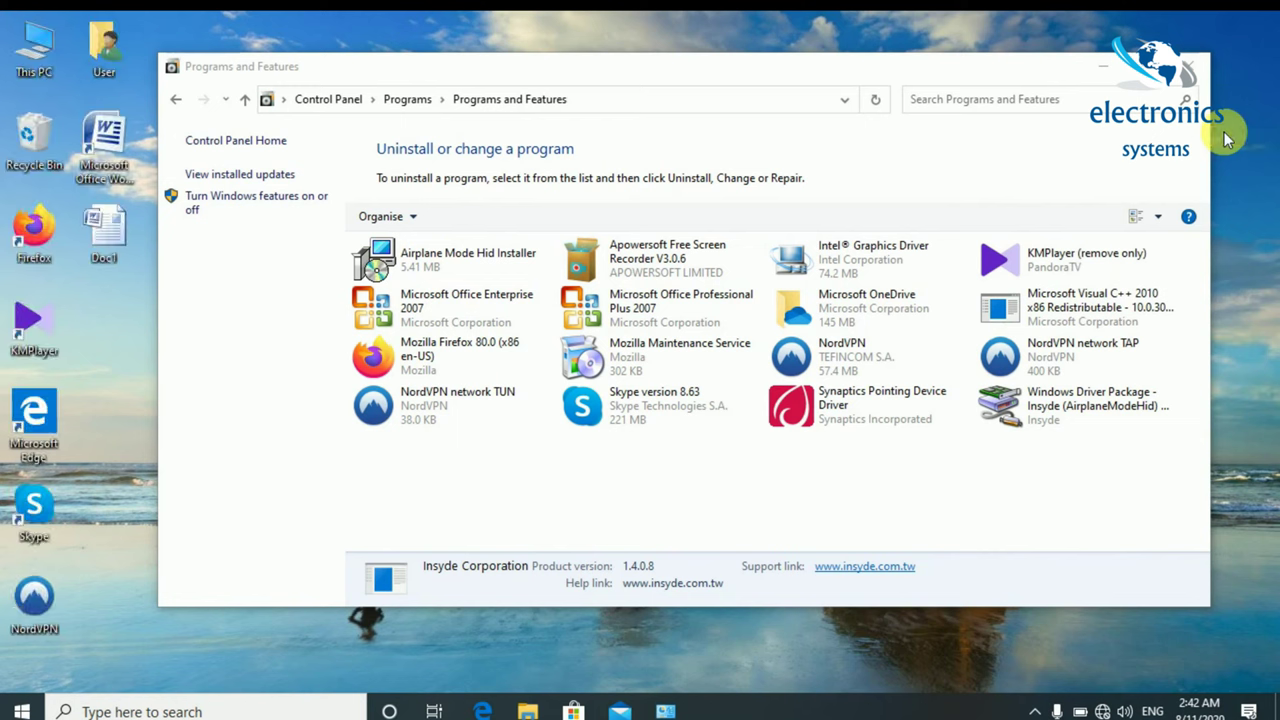
# Close the Programs and Features window and connect to the NJ TECHNOLOGY (NJ) WiFi network, checking its connection status.
pyautogui.click(1093, 67)
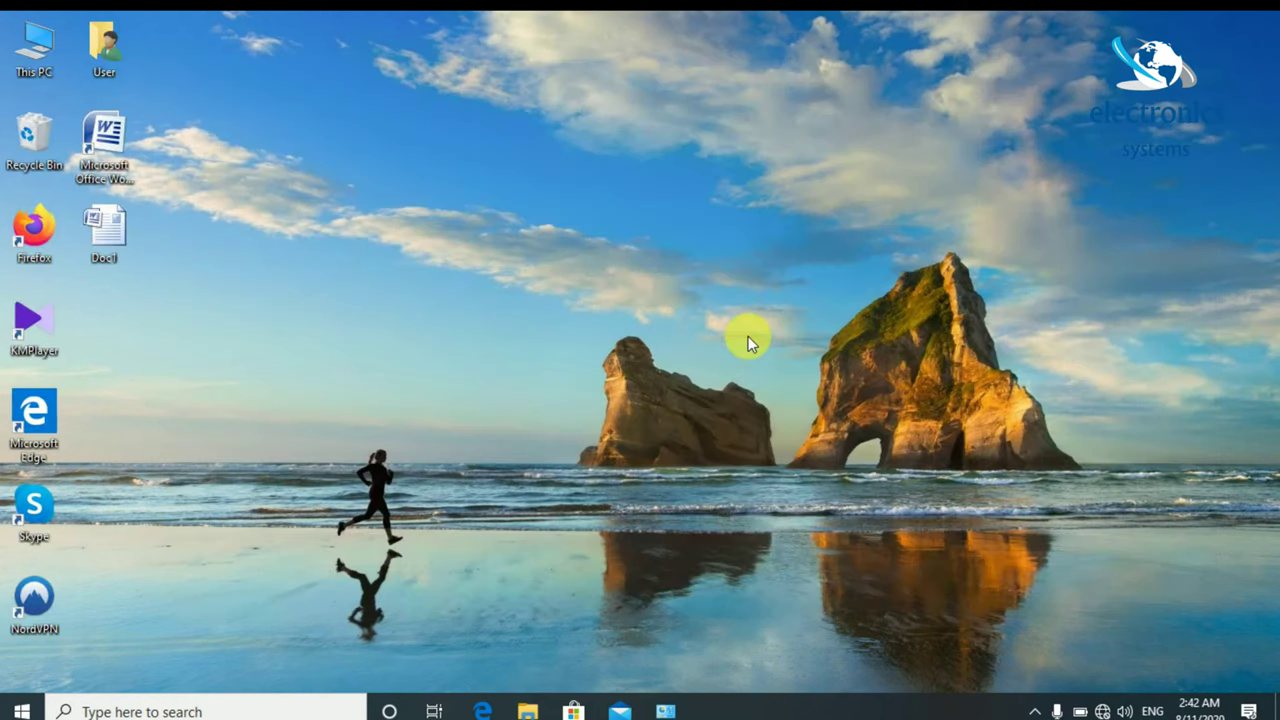
pyautogui.click(1101, 709)
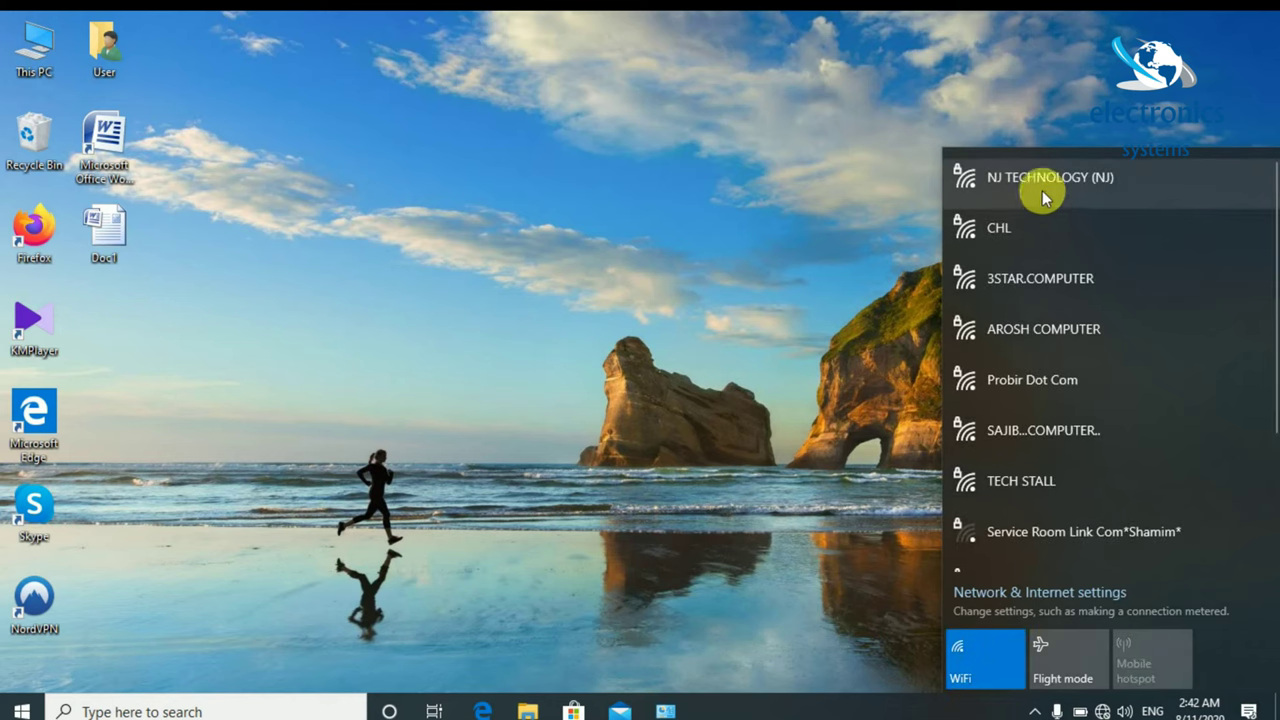
pyautogui.click(1018, 190)
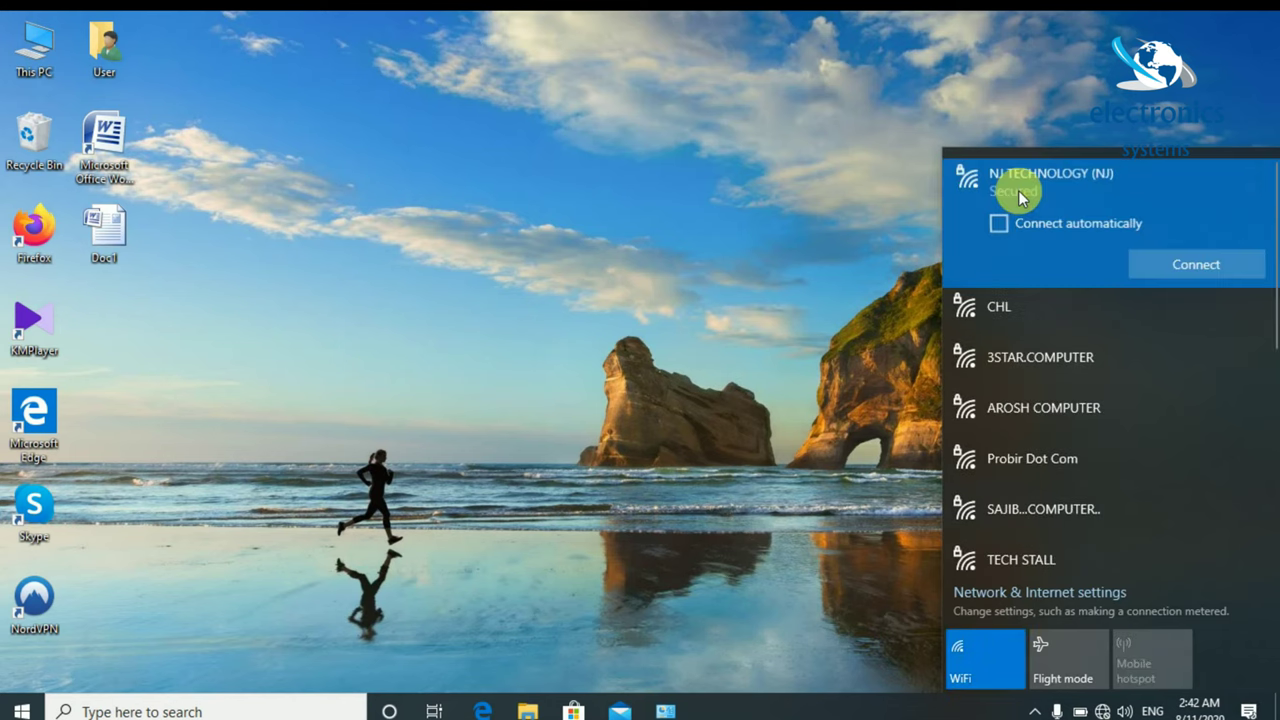
pyautogui.click(1160, 260)
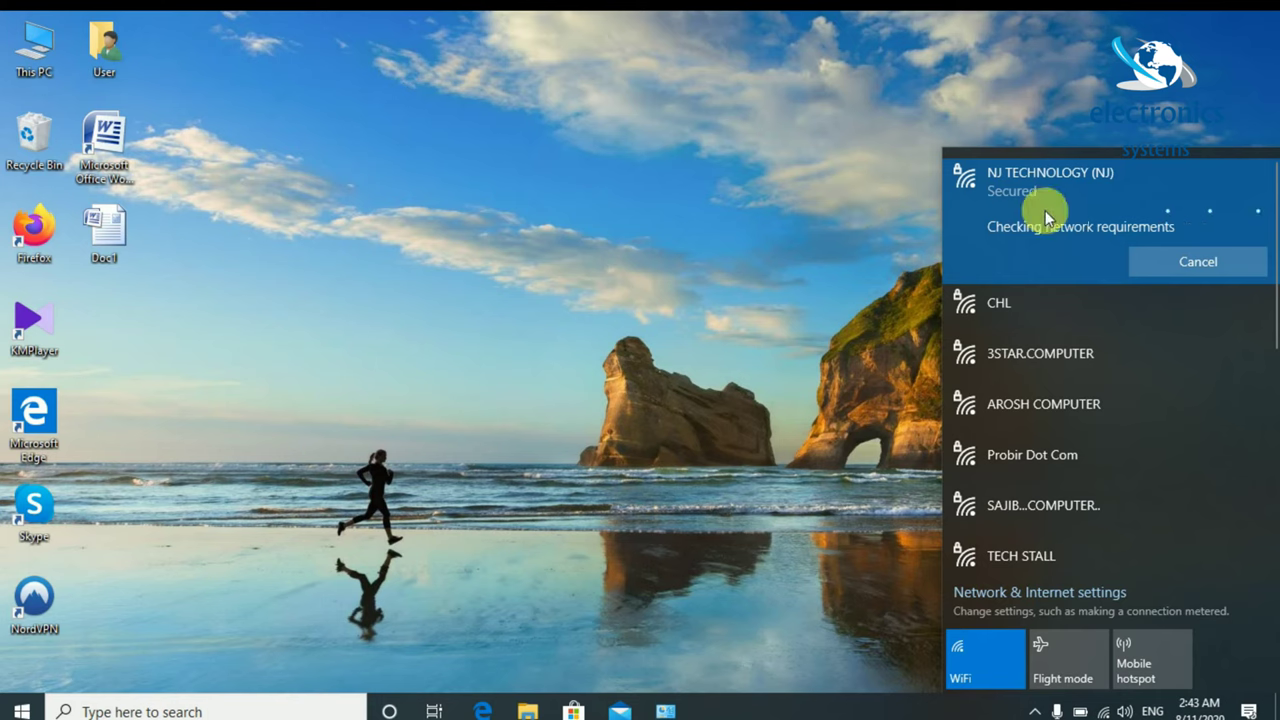
pyautogui.click(908, 280)
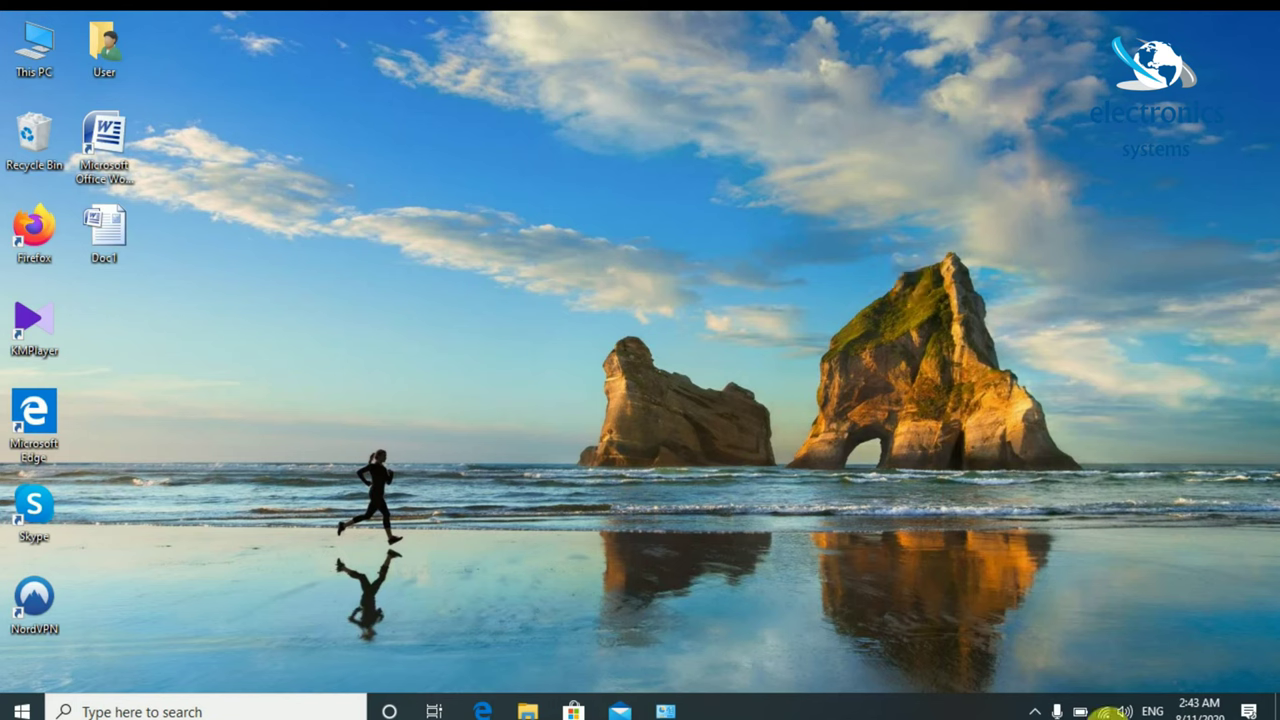
pyautogui.moveTo(1105, 710)
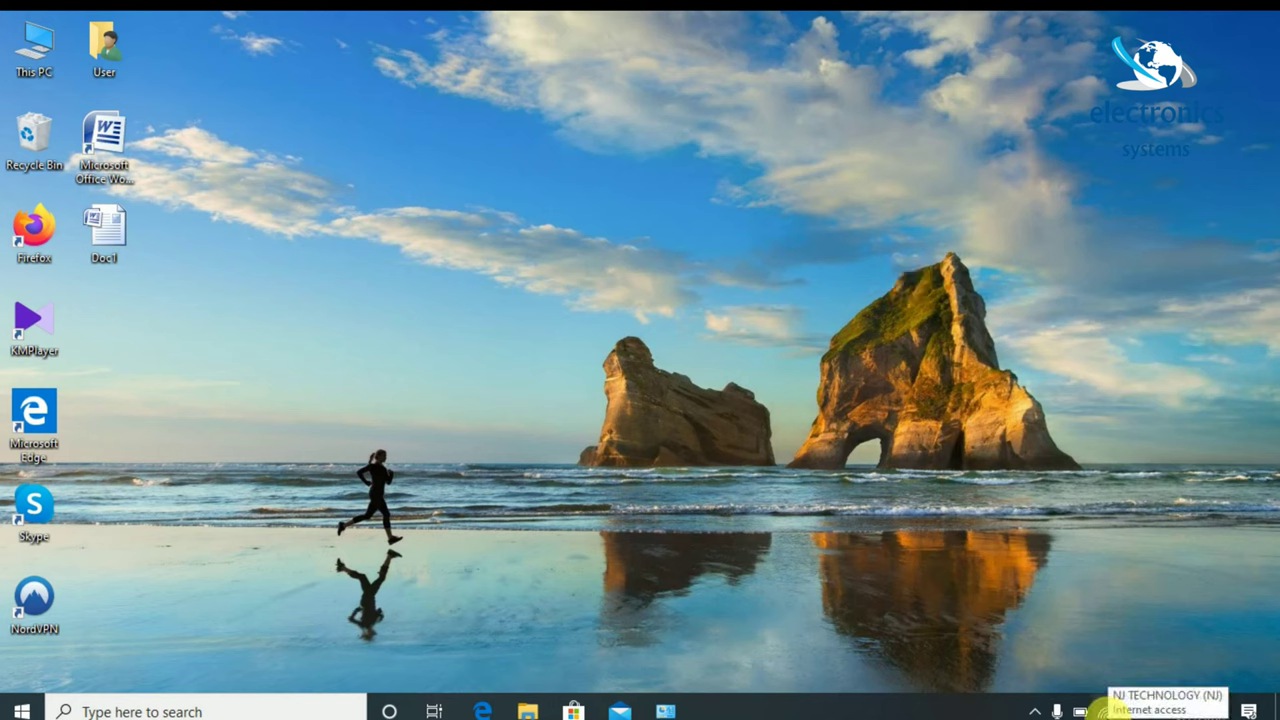
# Refresh the Windows desktop twice.
pyautogui.rightClick(942, 434)
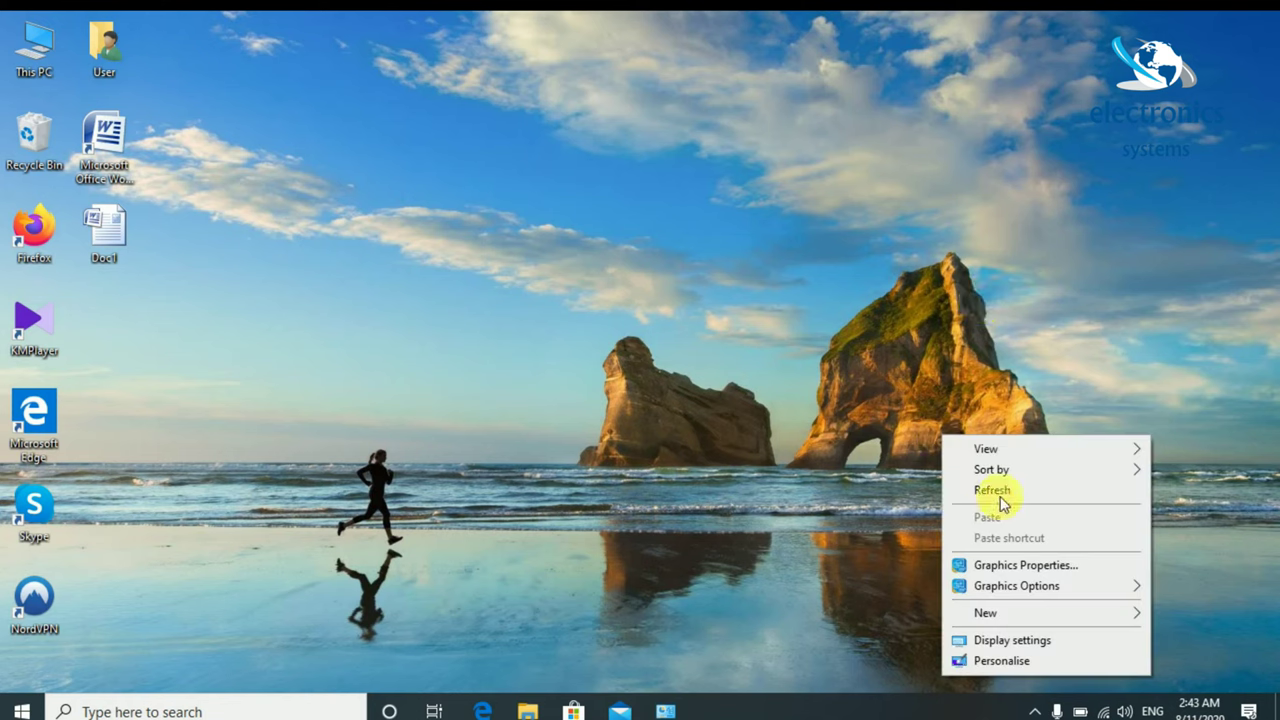
pyautogui.moveTo(1000, 476)
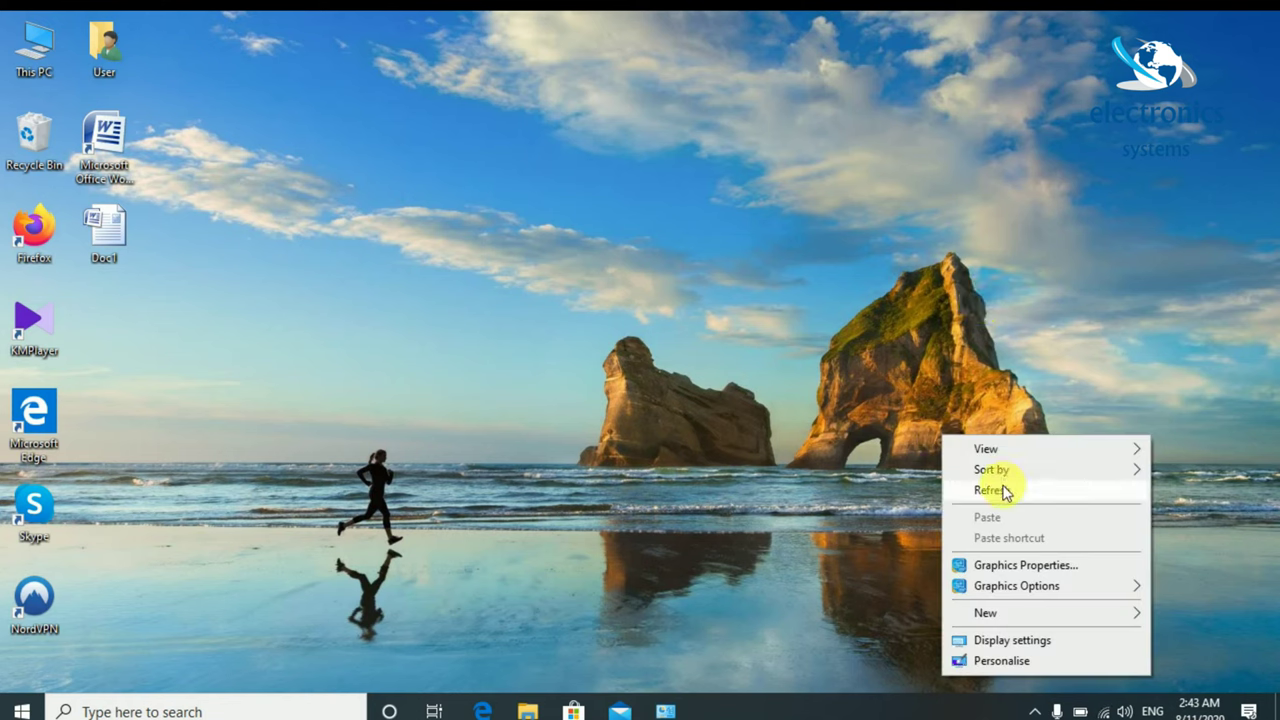
pyautogui.click(1003, 490)
pyautogui.rightClick(1003, 488)
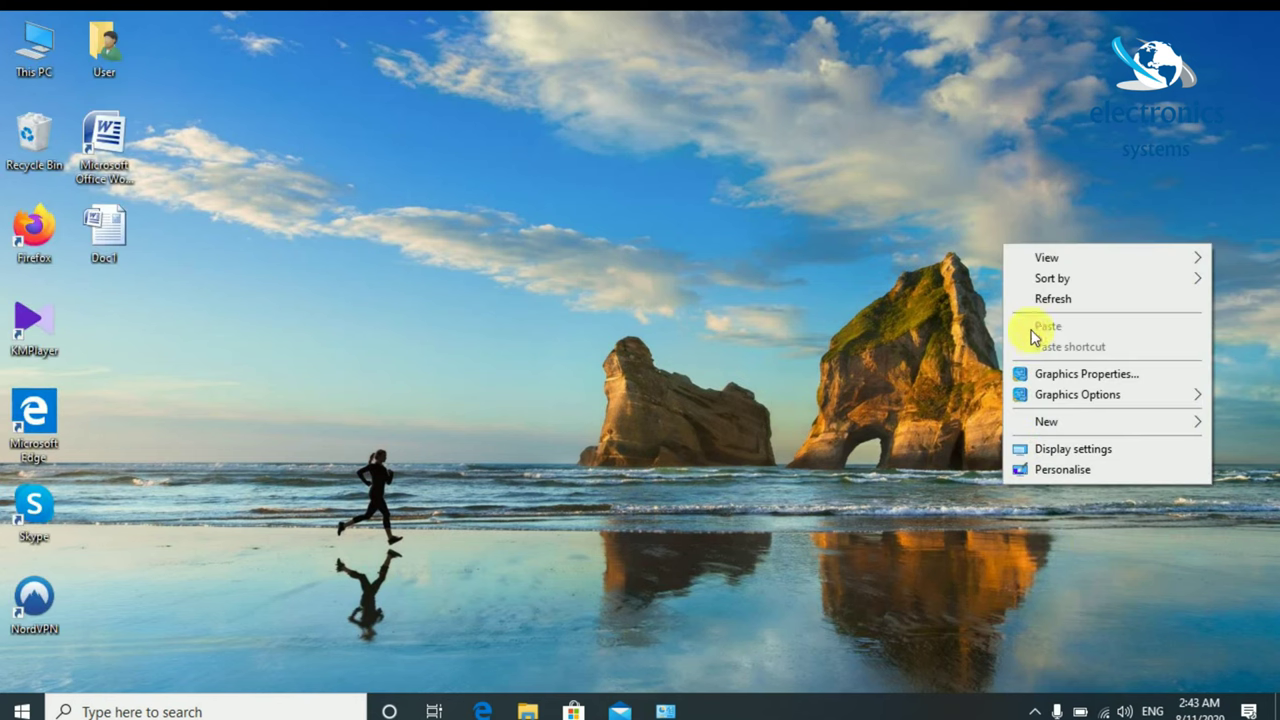
pyautogui.click(1034, 306)
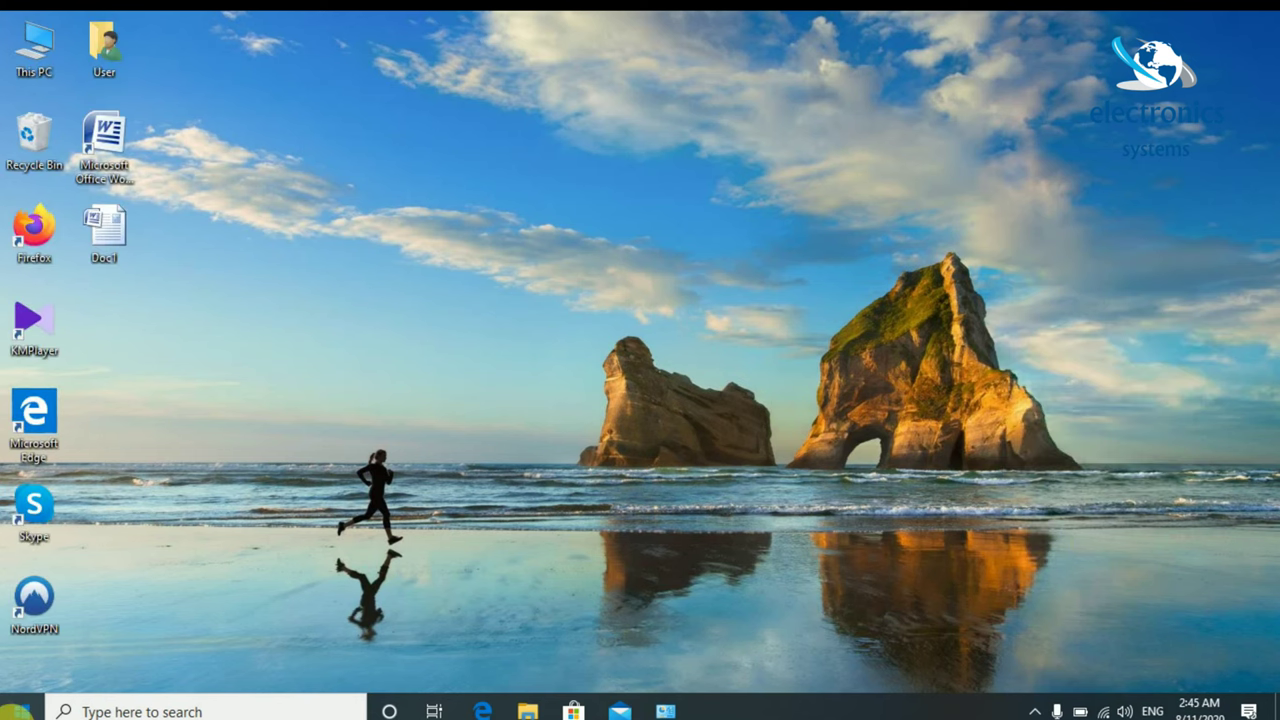
# Bring up the Start menu from the desktop.
pyautogui.click(18, 712)
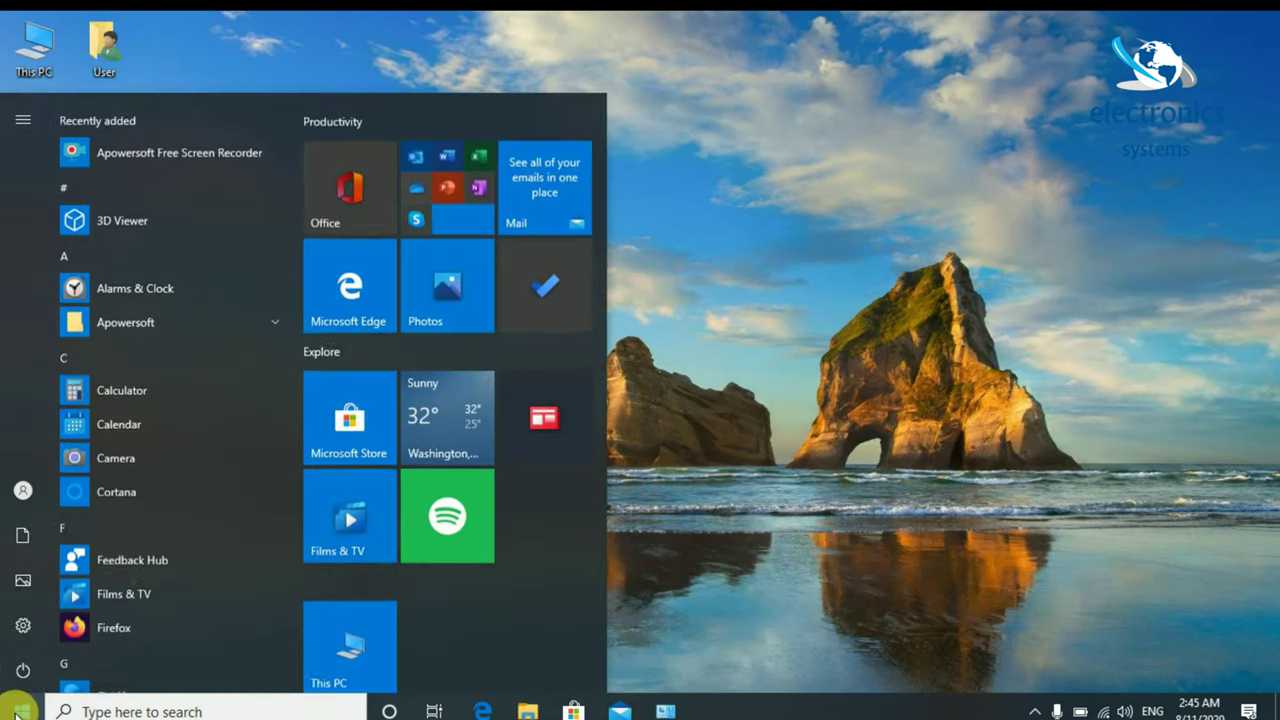